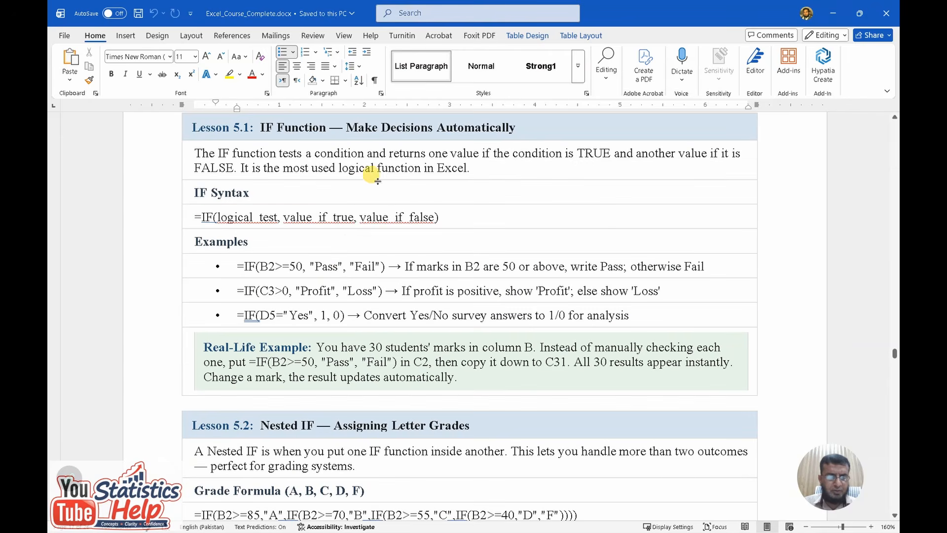
Review the IF examples in Lesson 5.1 and each nested IF part of the grade formula in Lesson 5.2.
left_click(324, 268)
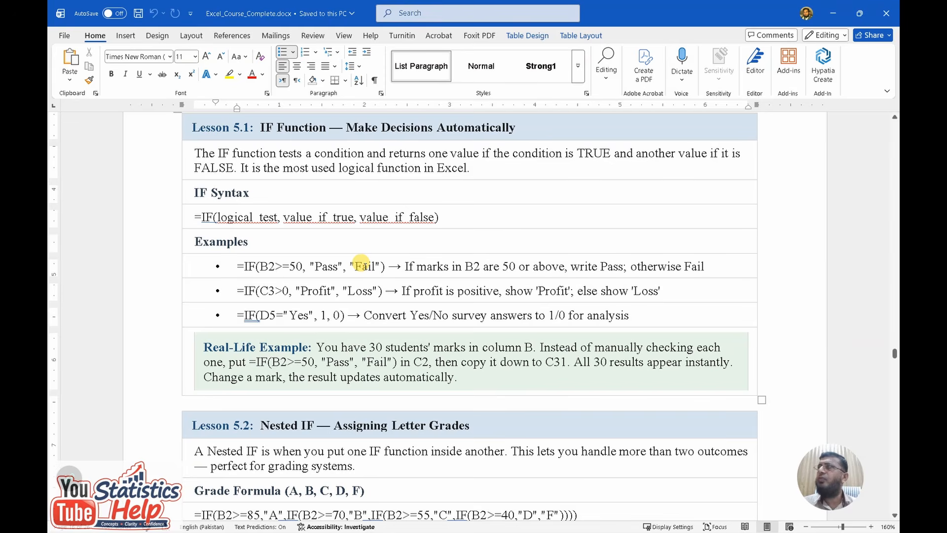
scroll(363, 269, "down", 4)
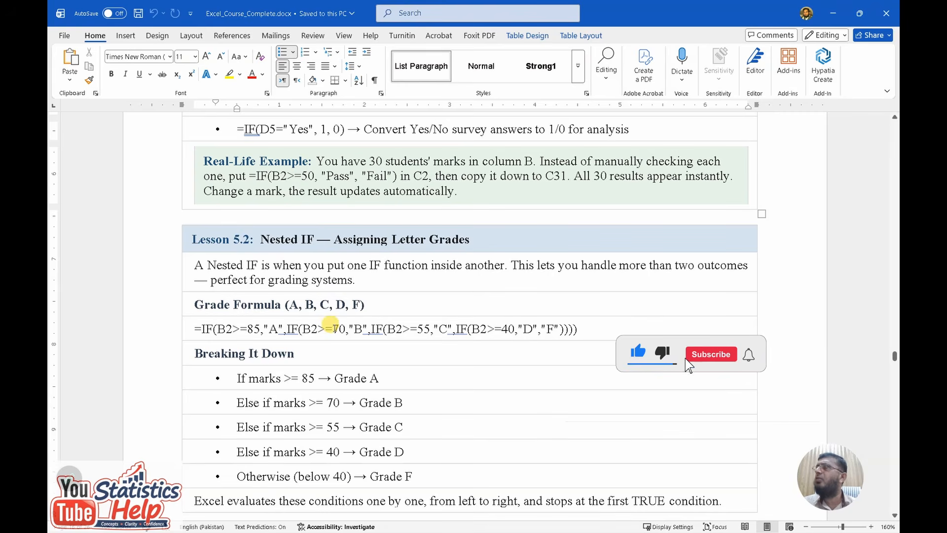
scroll(352, 340, "down", 2)
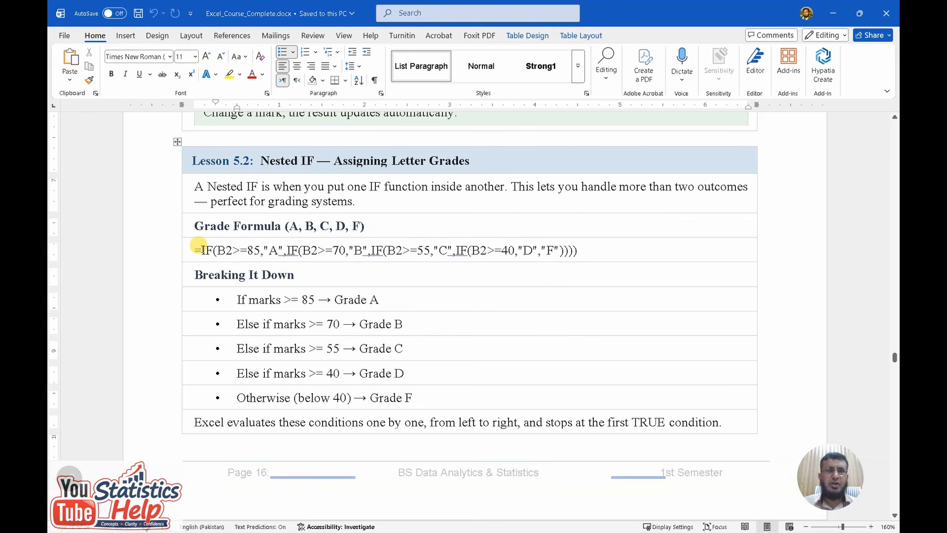
left_click_drag(200, 246, 262, 252)
left_click(268, 298)
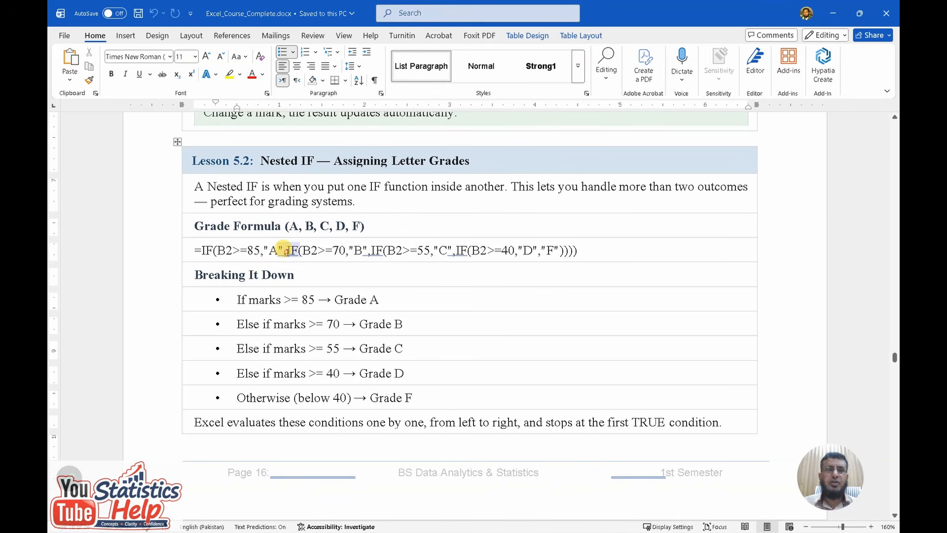
left_click_drag(286, 252, 366, 246)
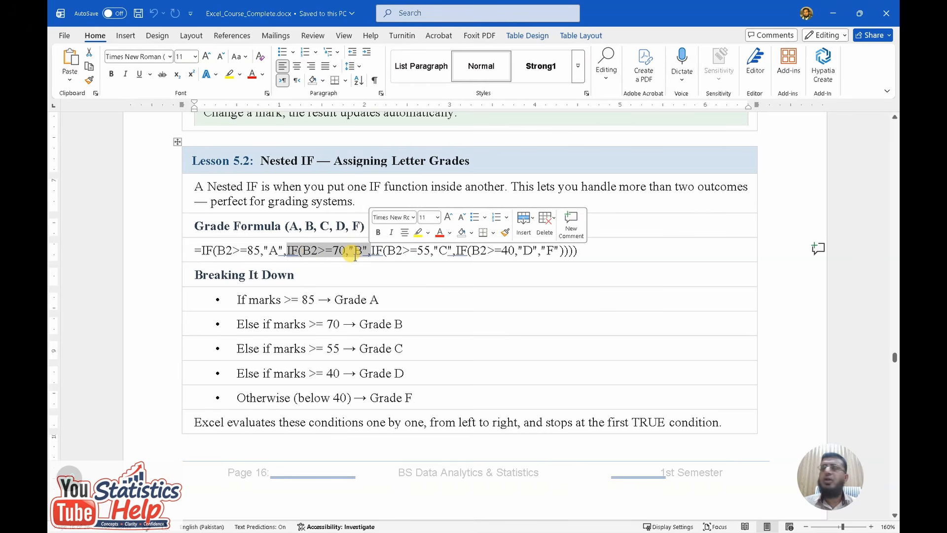
left_click(353, 251)
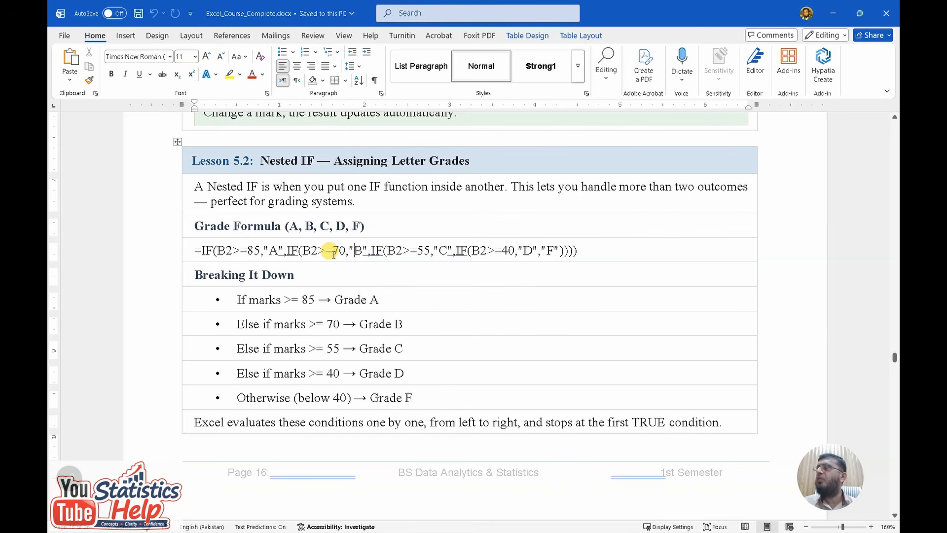
double_click(459, 250)
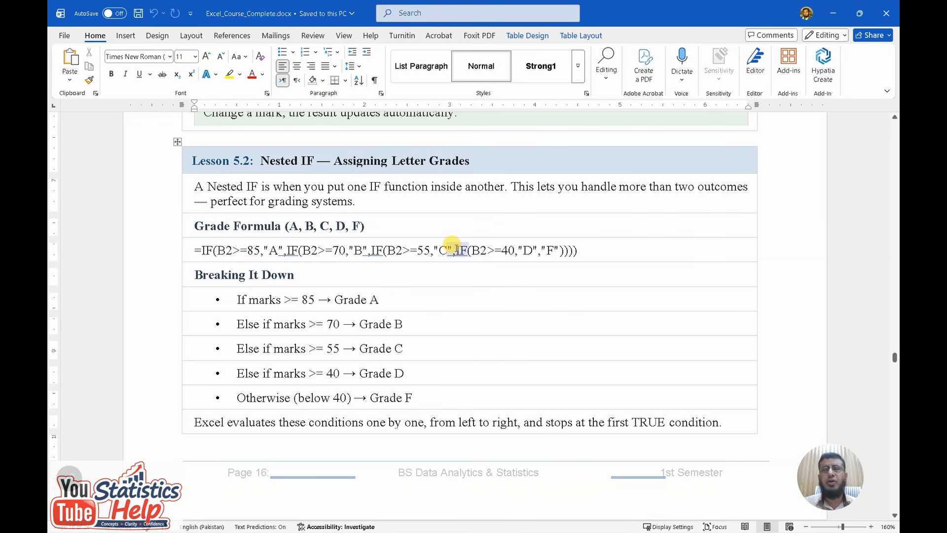
left_click_drag(457, 249, 563, 252)
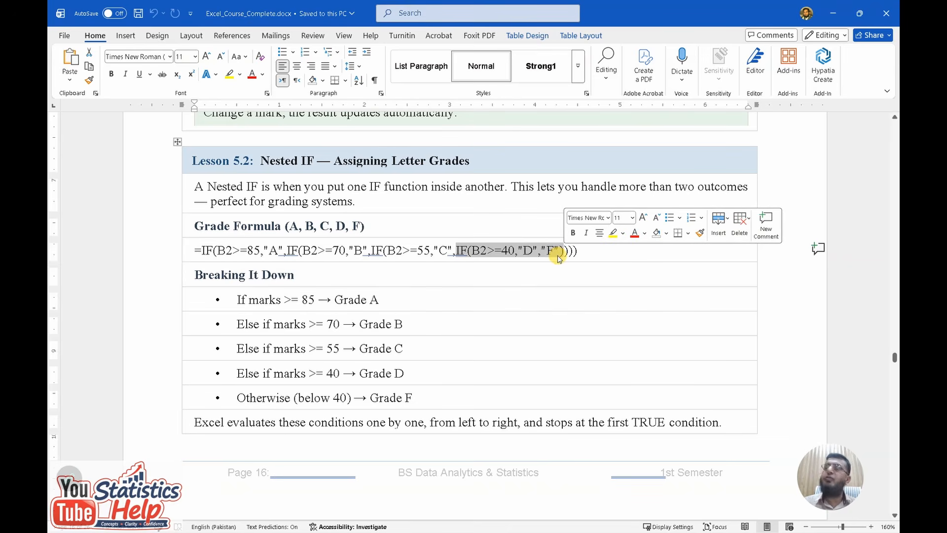
left_click(476, 299)
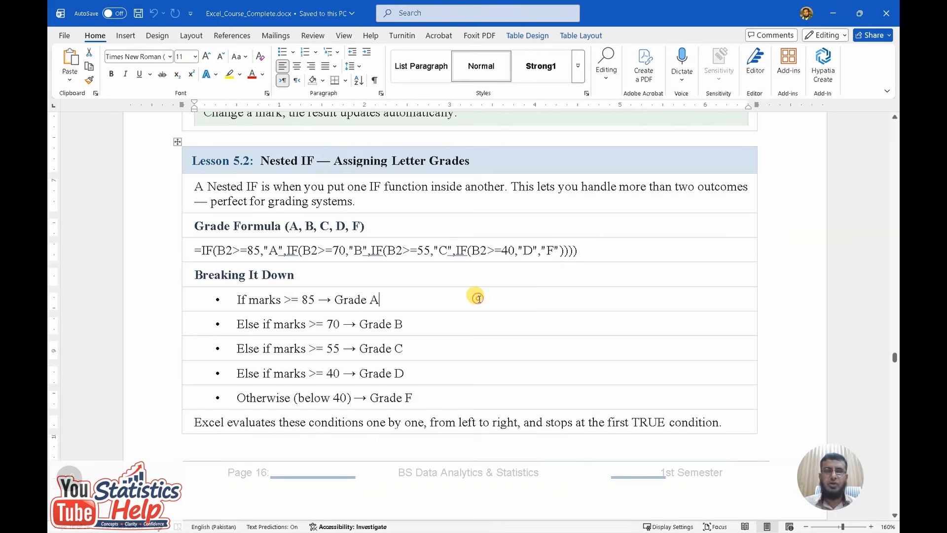
Examine Lesson 5.3 on combining AND and OR with IF for multiple conditions.
scroll(477, 299, "down", 8)
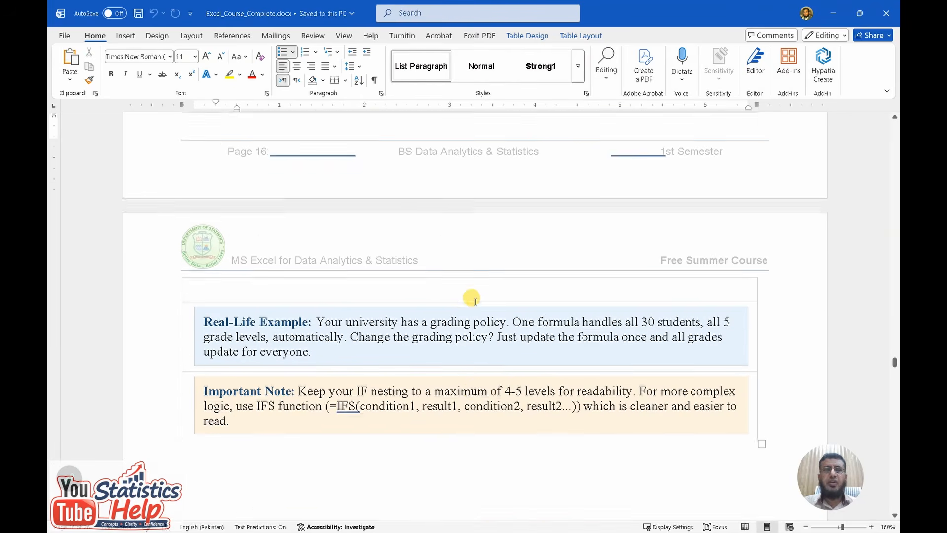
scroll(472, 298, "down", 5)
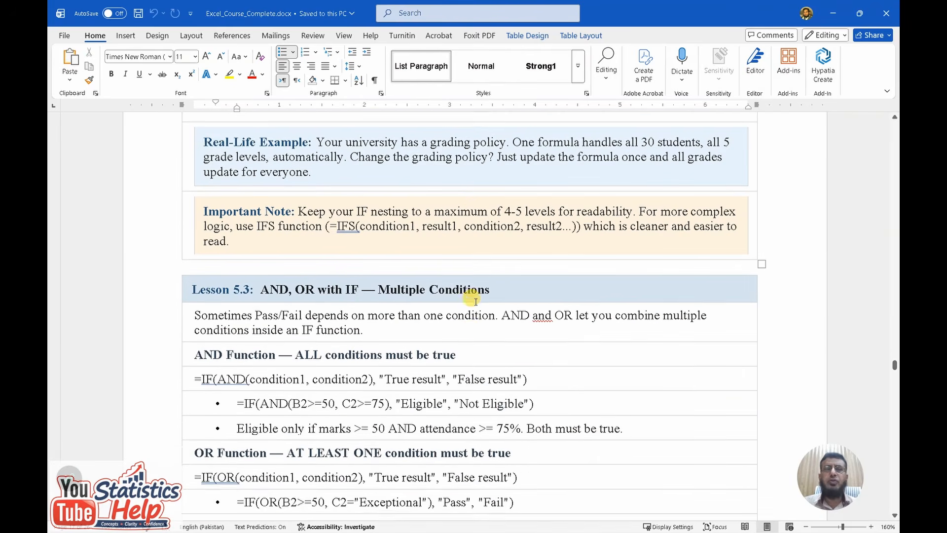
scroll(476, 301, "down", 3)
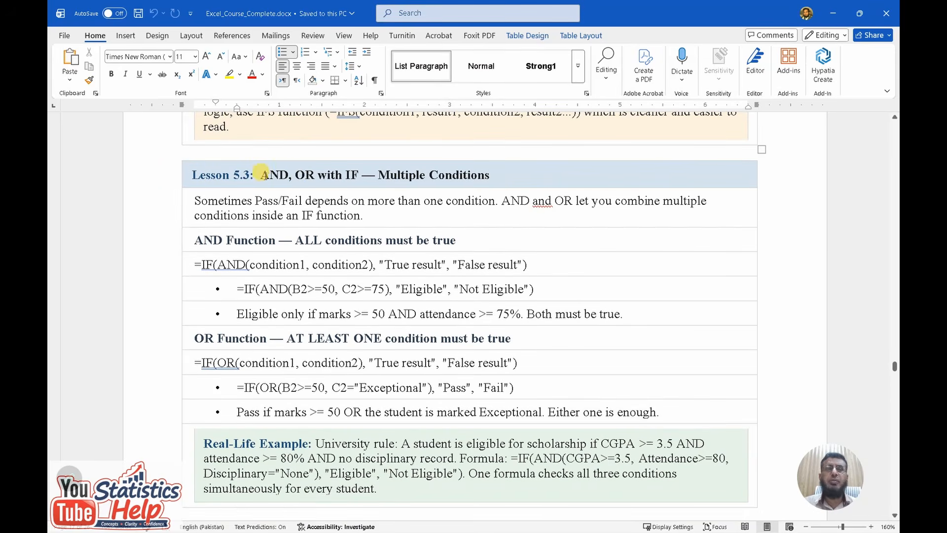
left_click_drag(262, 175, 289, 181)
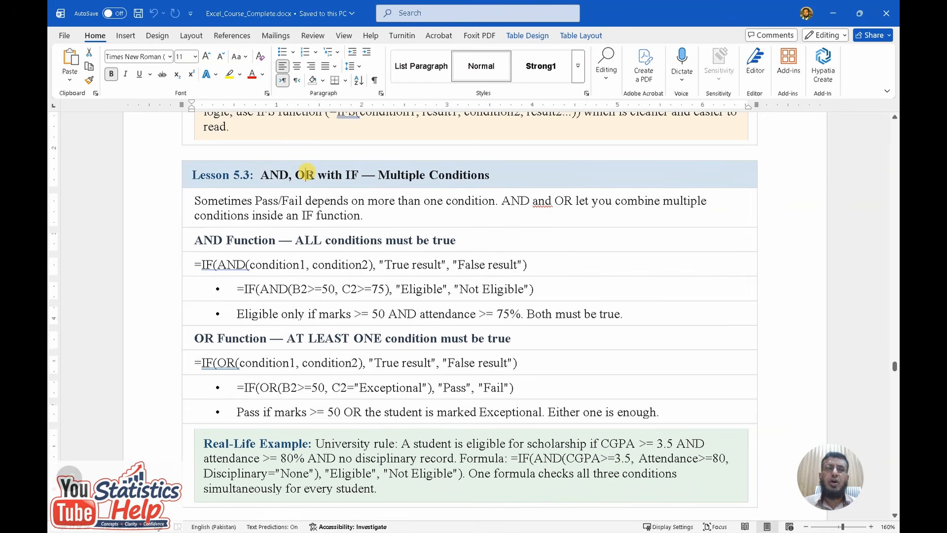
left_click_drag(304, 173, 314, 177)
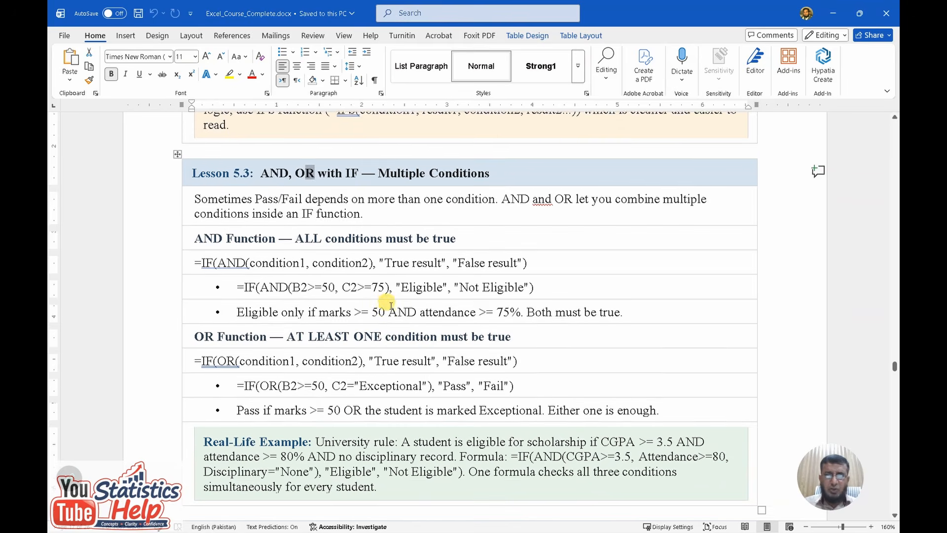
scroll(379, 311, "down", 1)
left_click(380, 296)
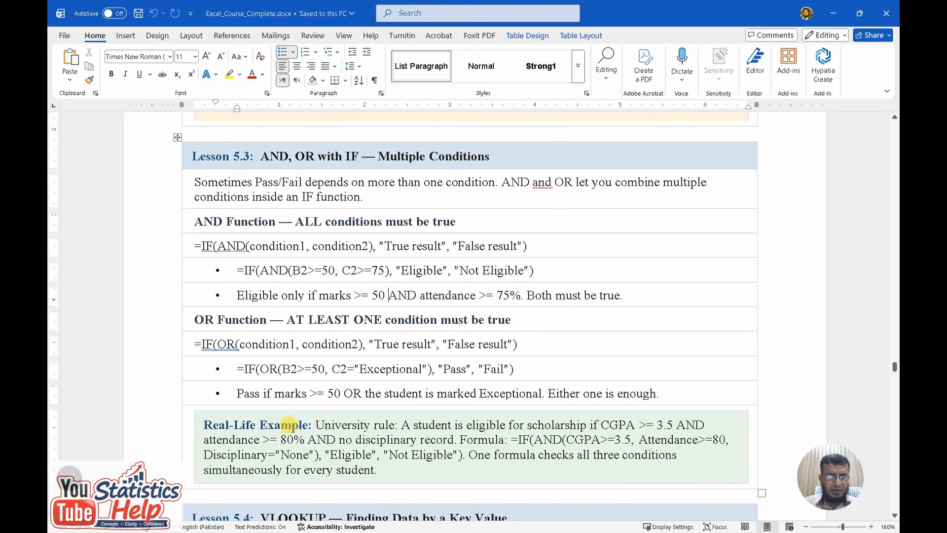
Read the university scholarship rule in Lesson 5.3's real-life example, including its CGPA, attendance and disciplinary record conditions.
left_click_drag(316, 425, 371, 466)
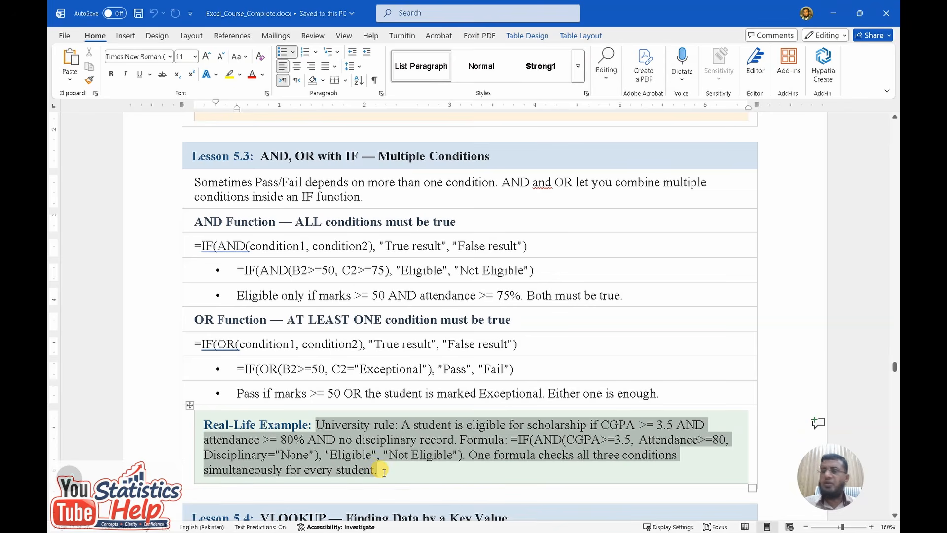
left_click(352, 452)
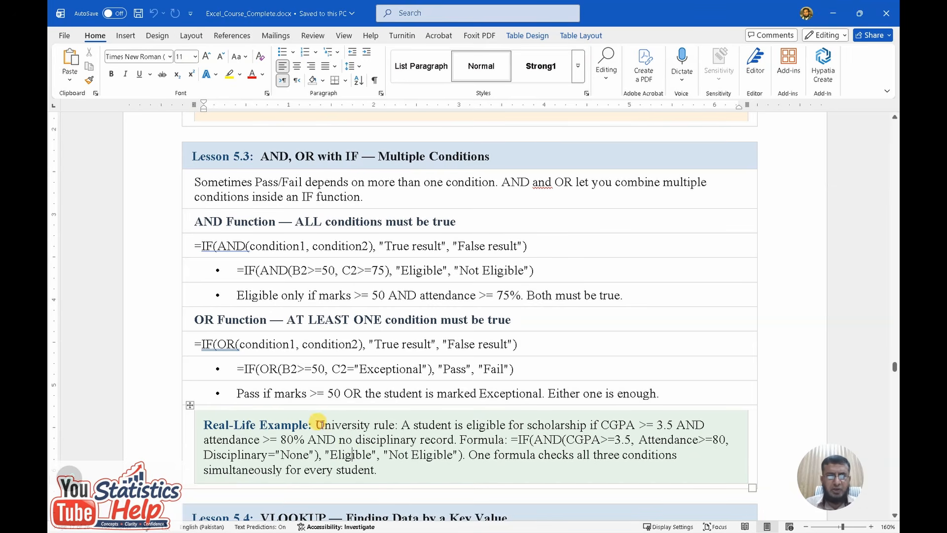
left_click_drag(324, 425, 394, 425)
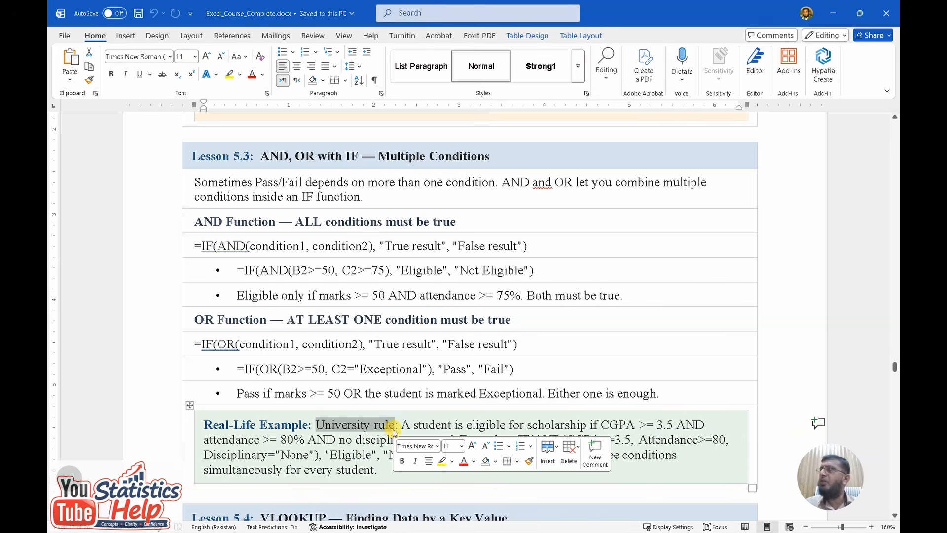
left_click(396, 428)
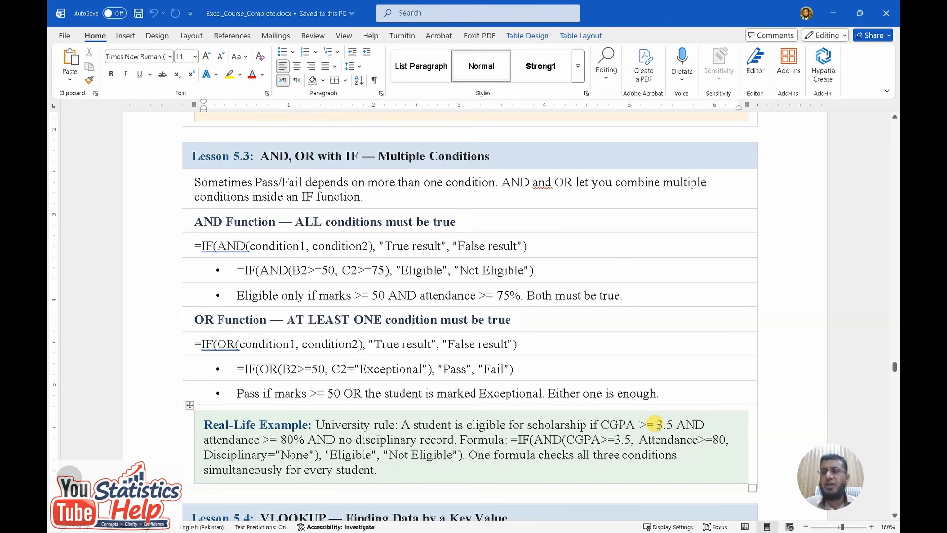
left_click_drag(657, 425, 666, 425)
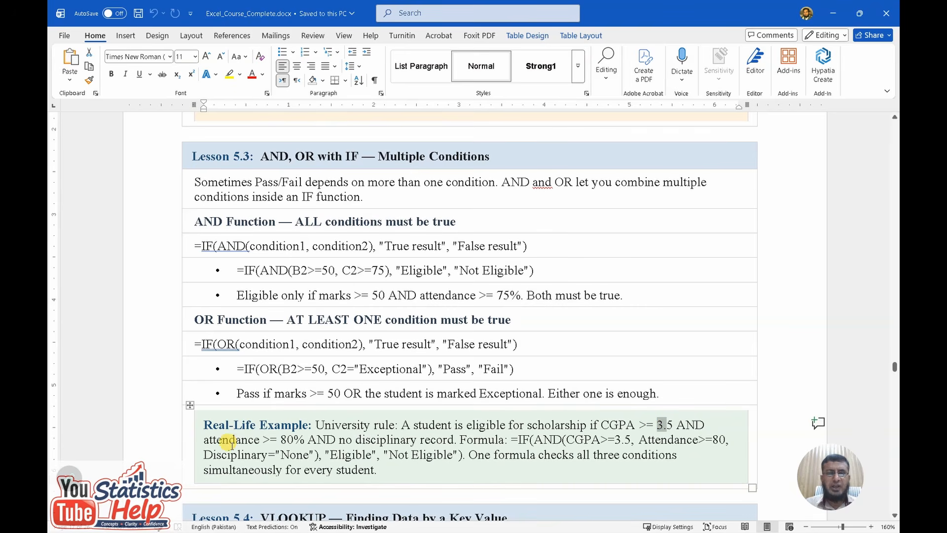
left_click(304, 440)
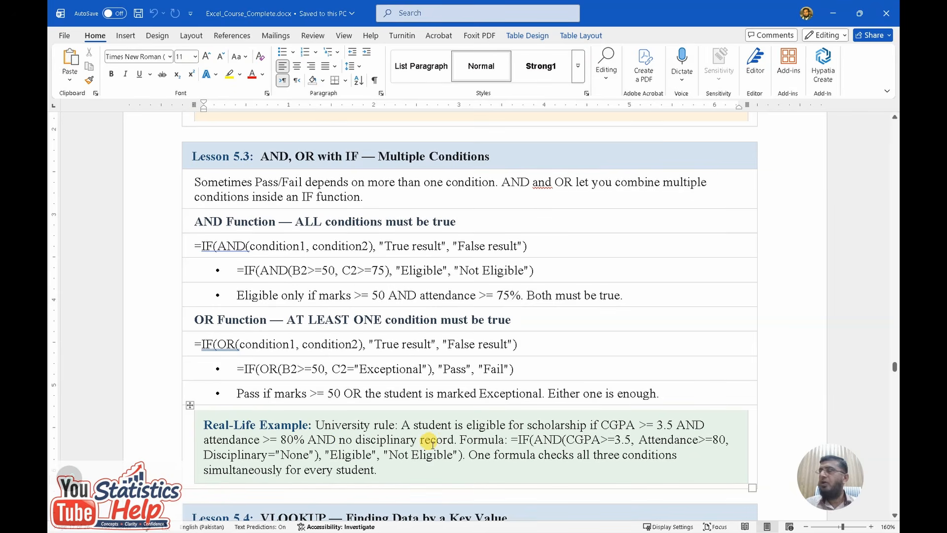
left_click(555, 425)
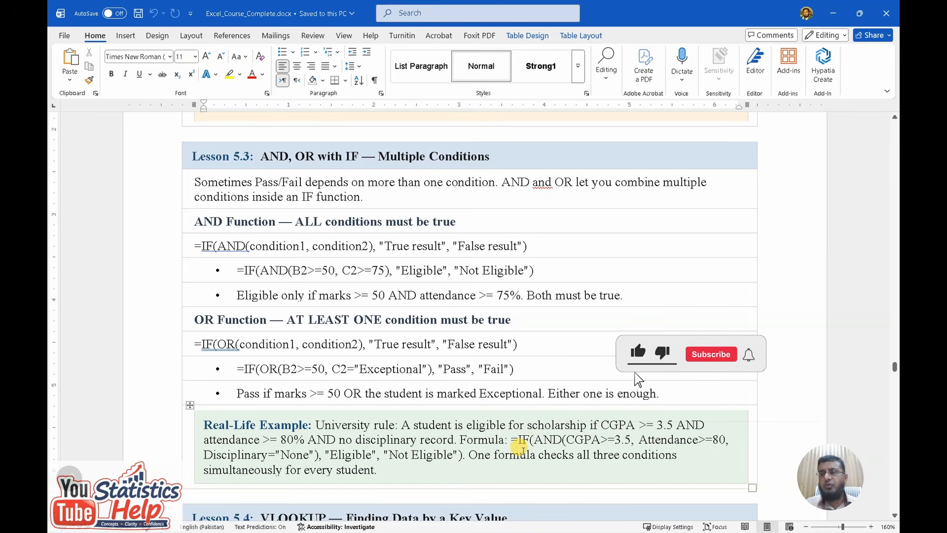
Examine the scholarship formula's AND conditions and its "Eligible" and "Not Eligible" results.
left_click_drag(534, 439, 559, 438)
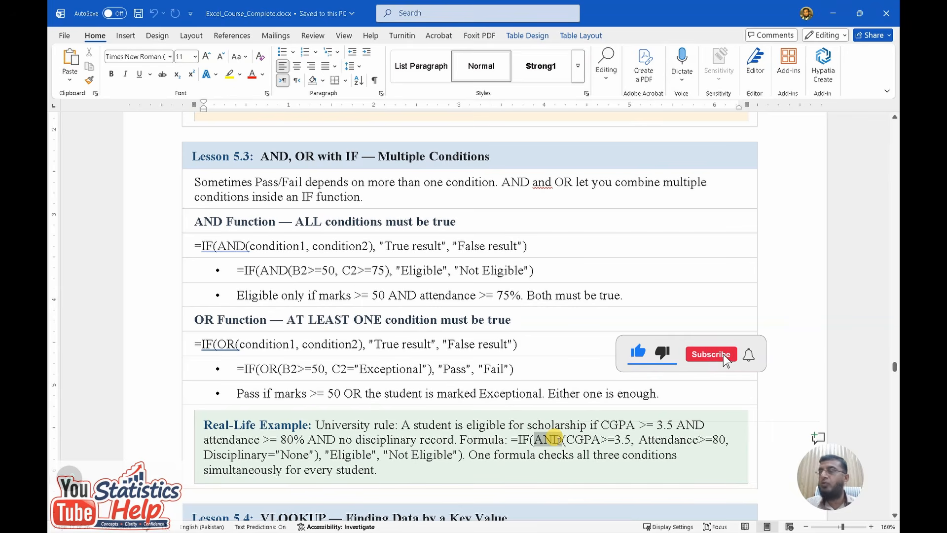
left_click(555, 439)
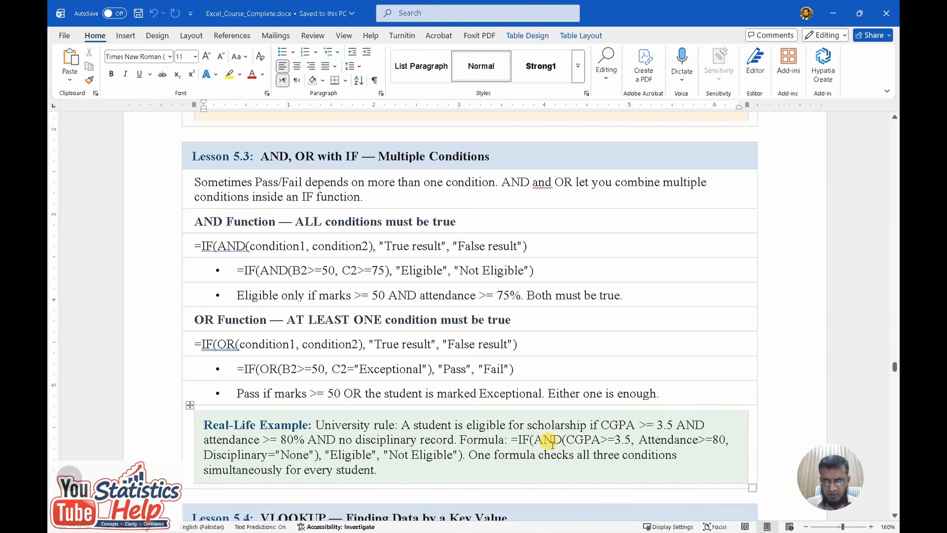
left_click_drag(566, 439, 632, 440)
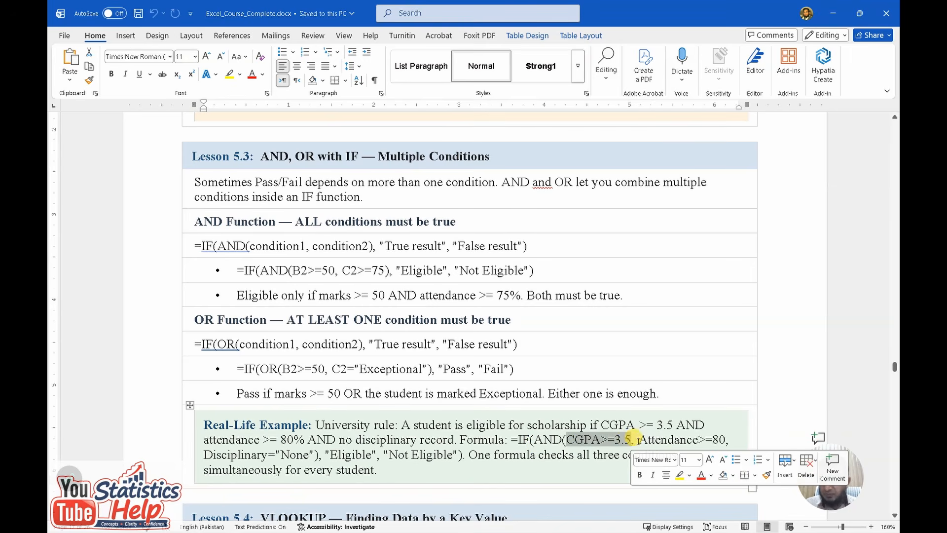
left_click(711, 439)
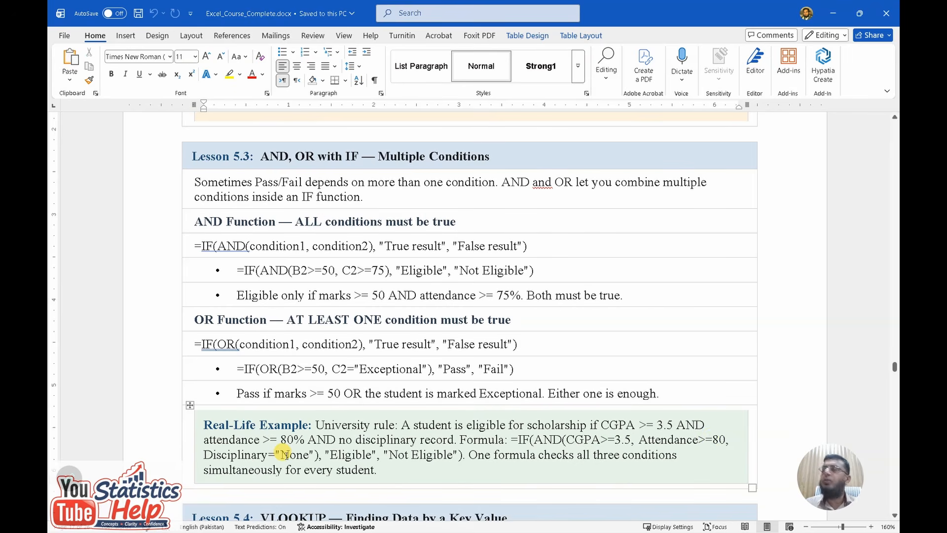
left_click_drag(268, 454, 209, 458)
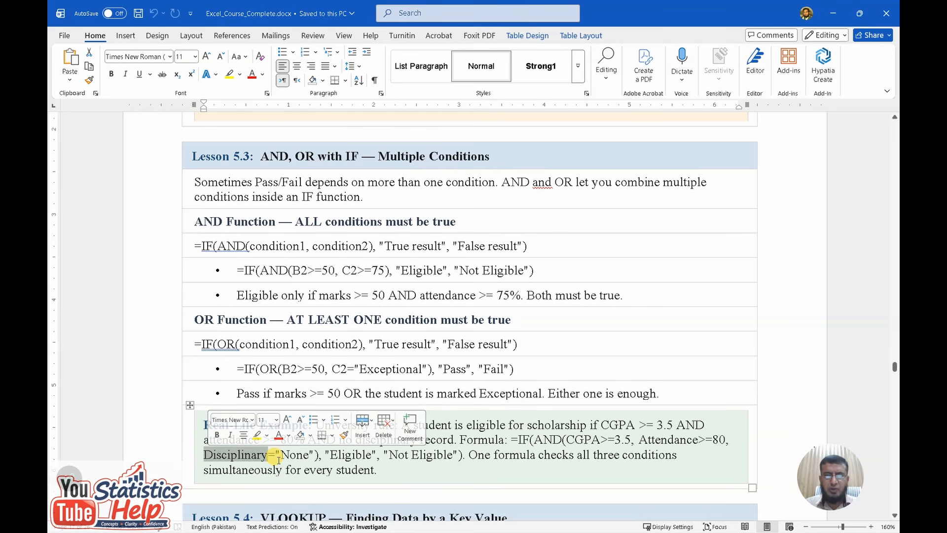
left_click(375, 454)
left_click_drag(319, 455, 532, 438)
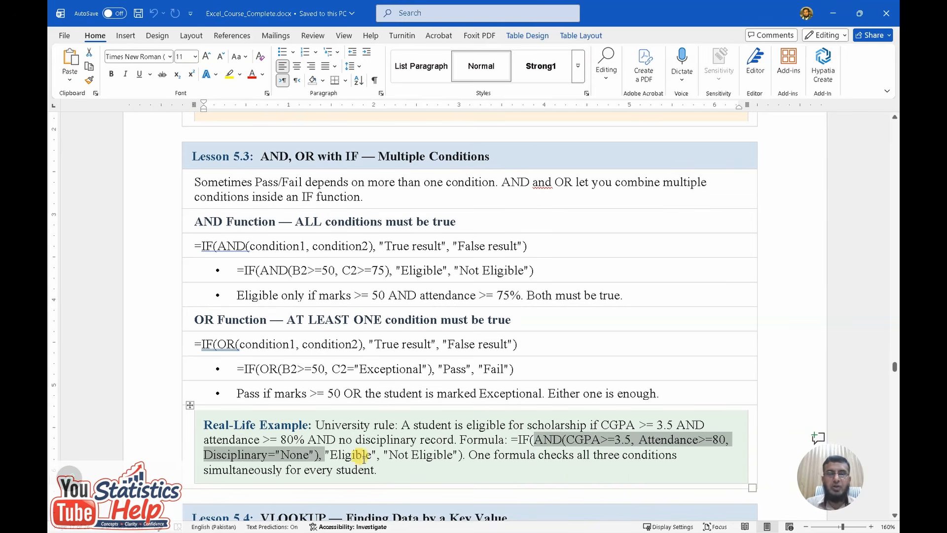
left_click_drag(330, 454, 374, 454)
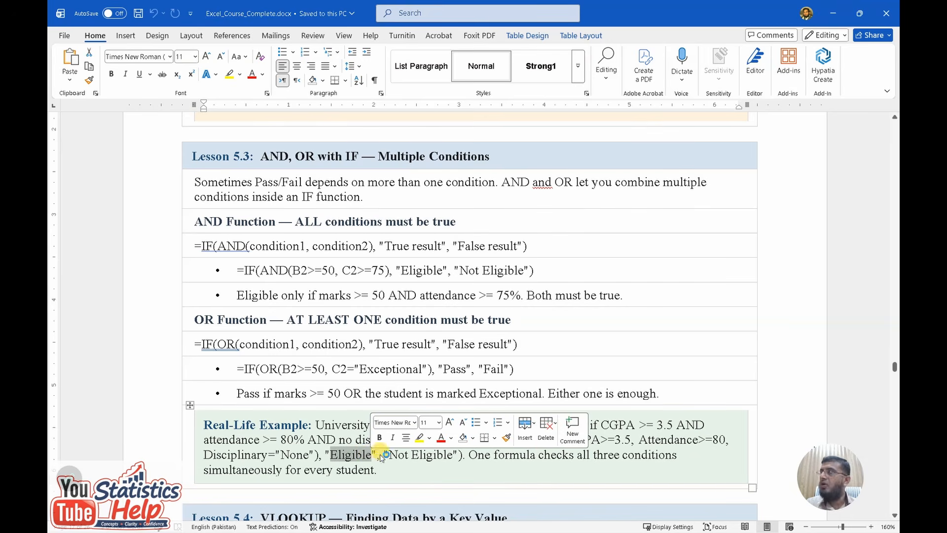
left_click(614, 440)
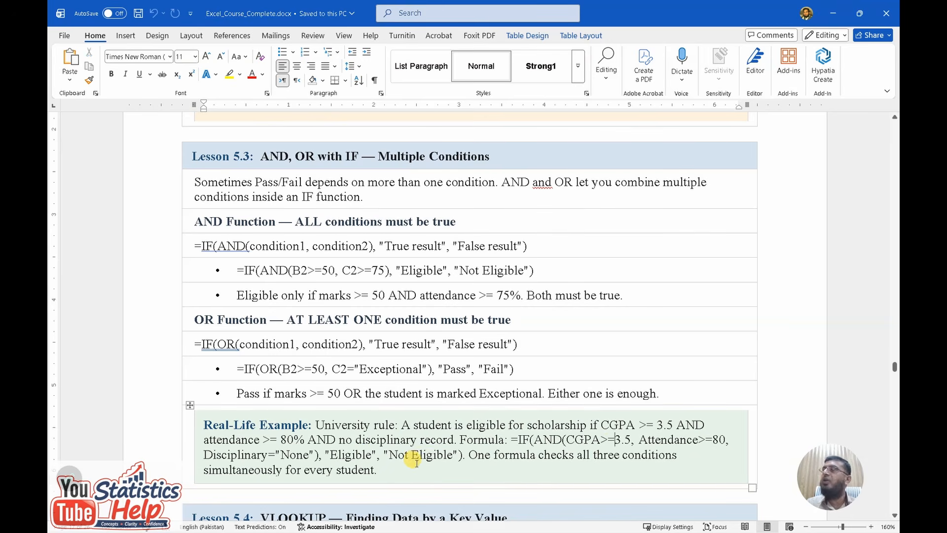
left_click_drag(387, 454, 454, 456)
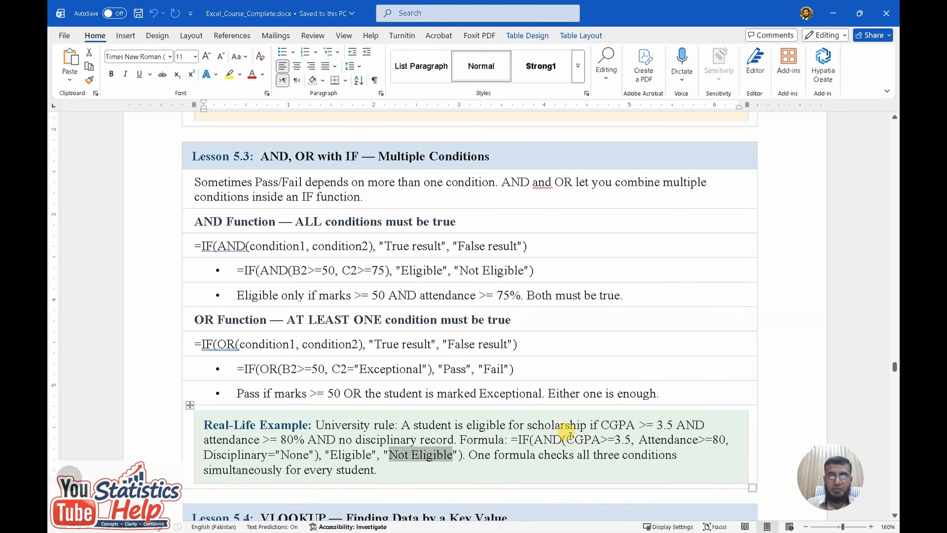
left_click(533, 439)
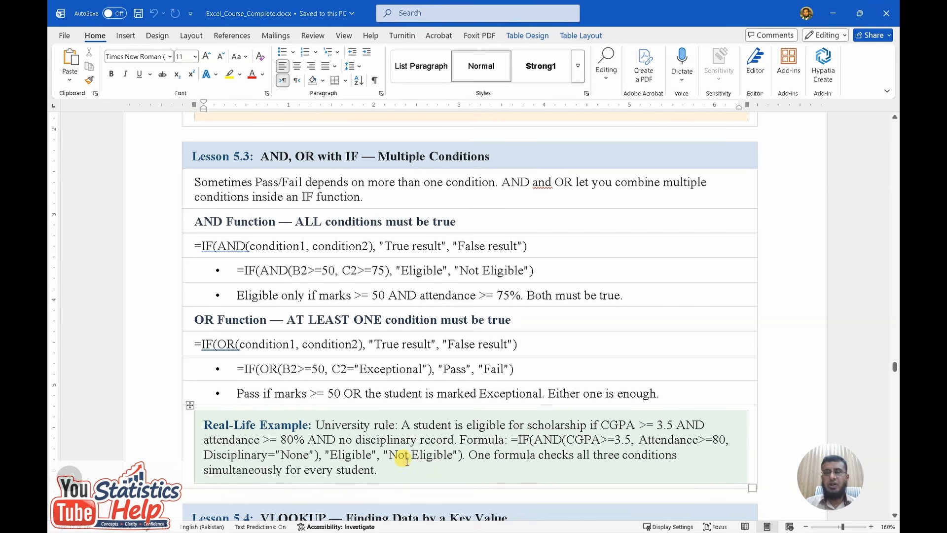
left_click(342, 454)
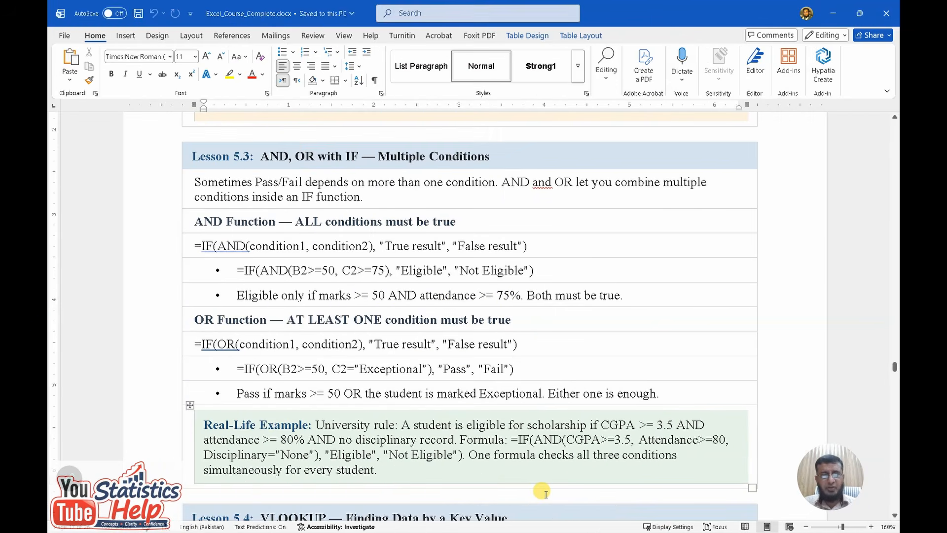
Switch to the students.xlsx workbook in Excel.
key("alt+Tab")
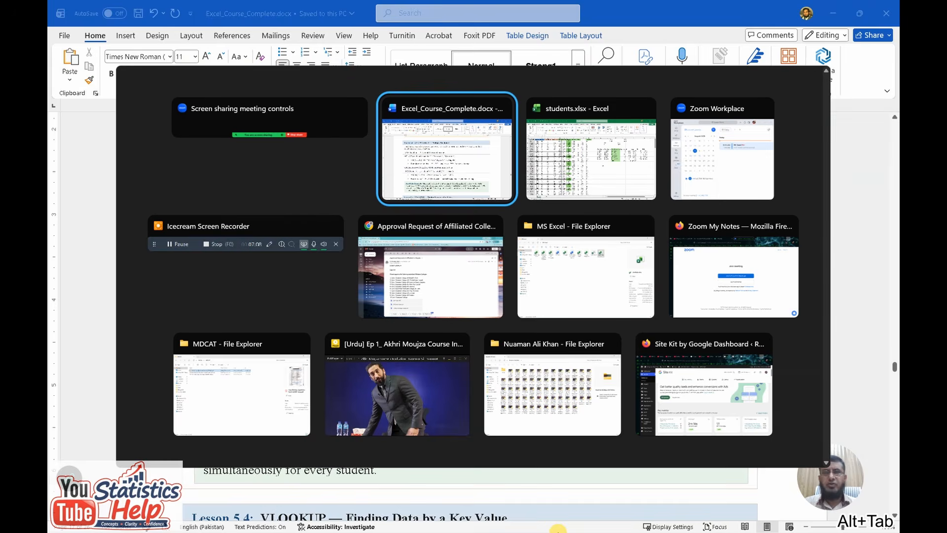
key("alt+Tab")
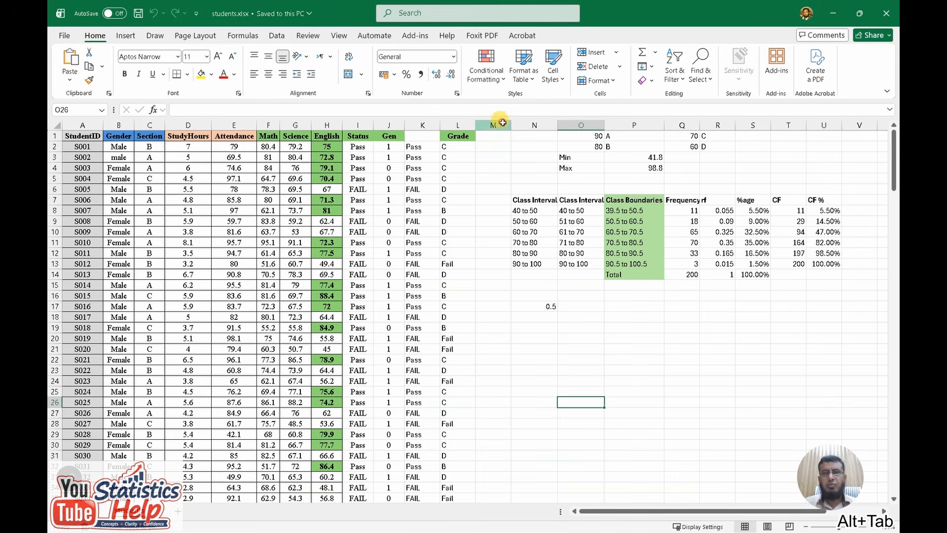
Insert an empty column directly after the Grade column.
left_click(502, 122)
right_click(503, 124)
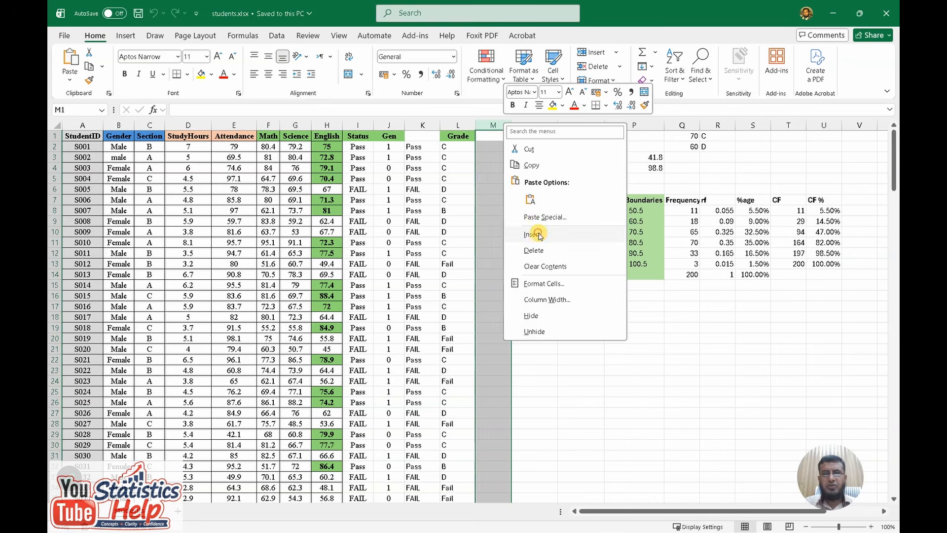
left_click(538, 235)
Start an IF formula in M2 with the logical test AND(F2>=70, G2>=70) on the Math and Science marks.
left_click(494, 146)
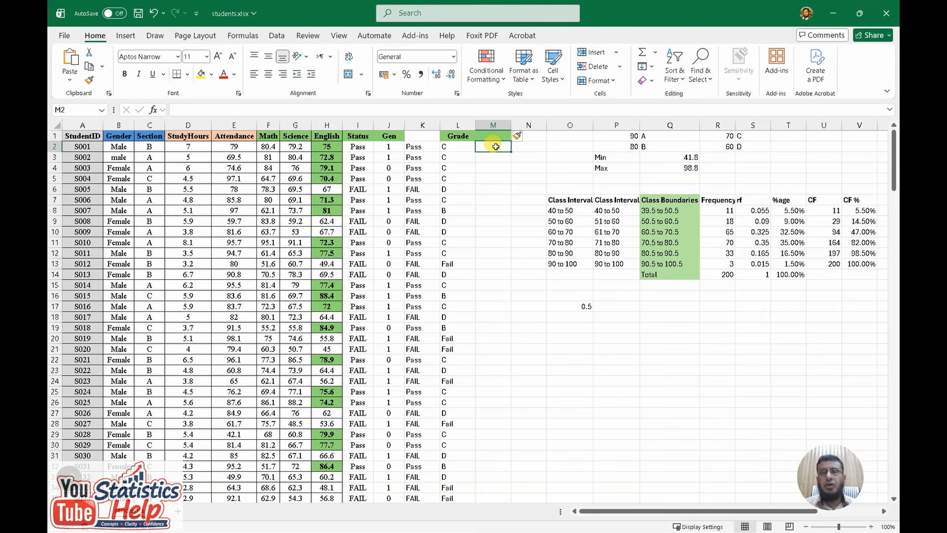
type("=if")
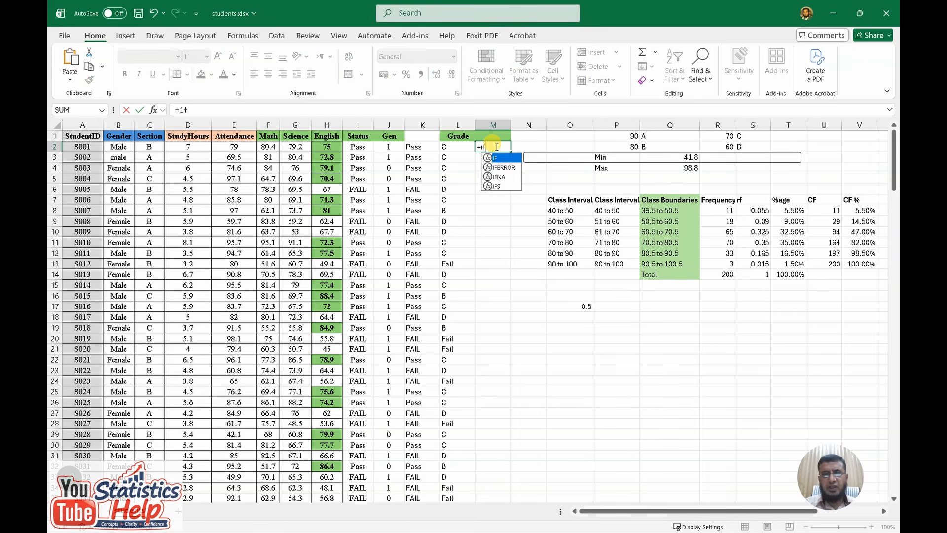
type("(a")
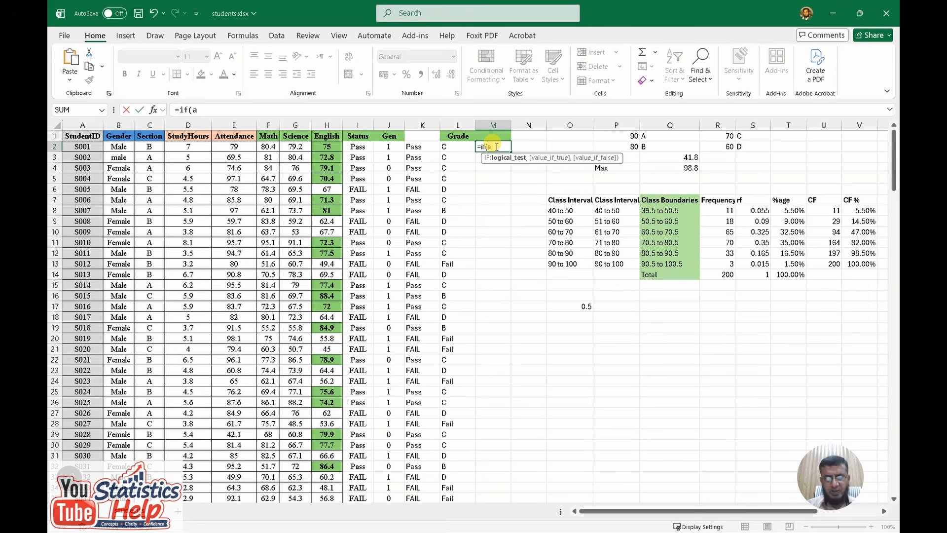
type("nd(")
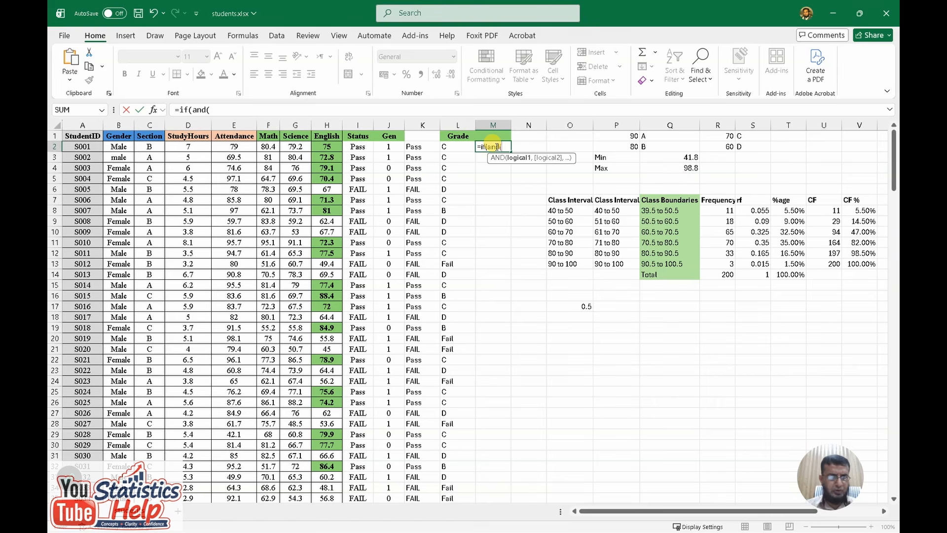
type("f2")
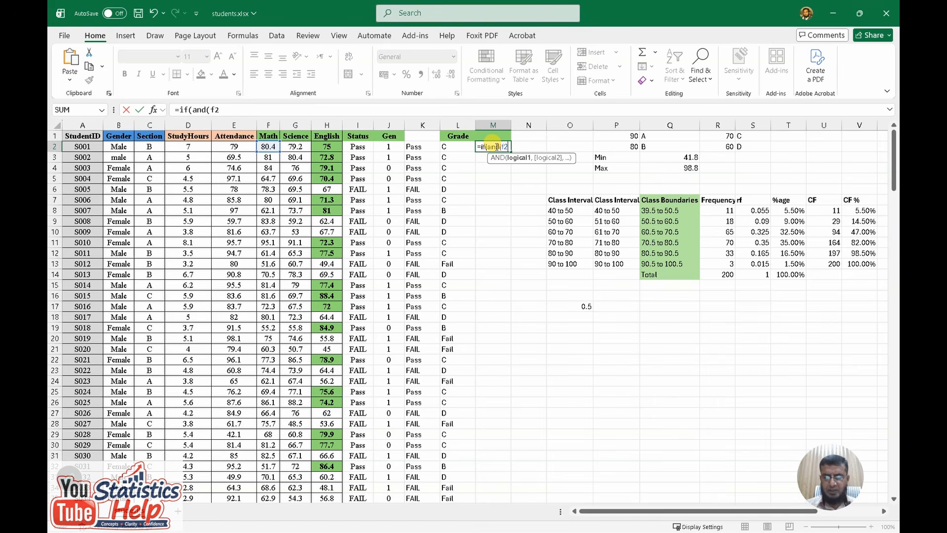
type(">=70,")
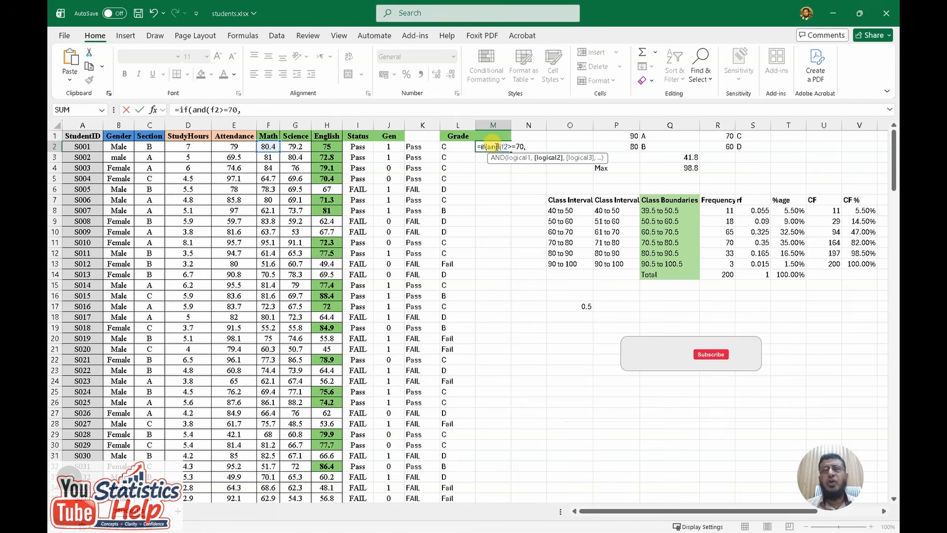
type("g2")
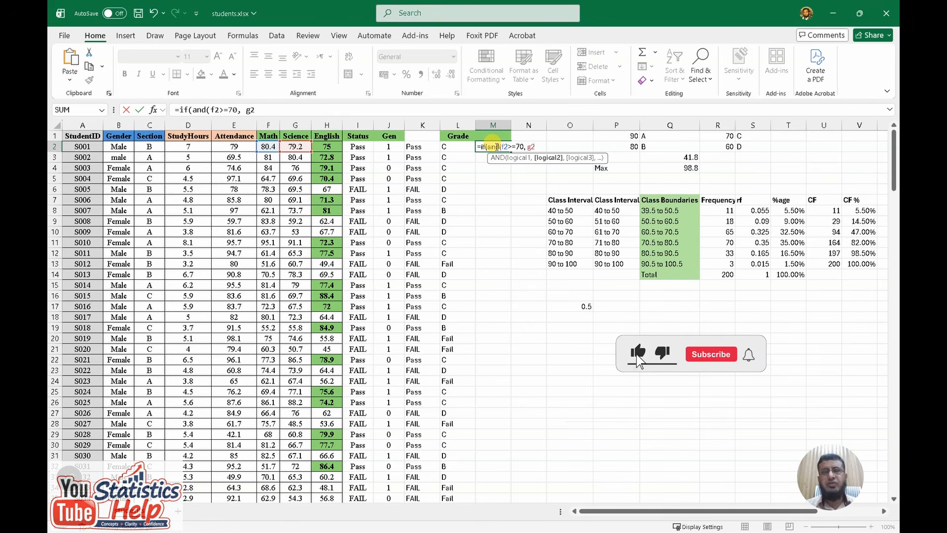
type(">=")
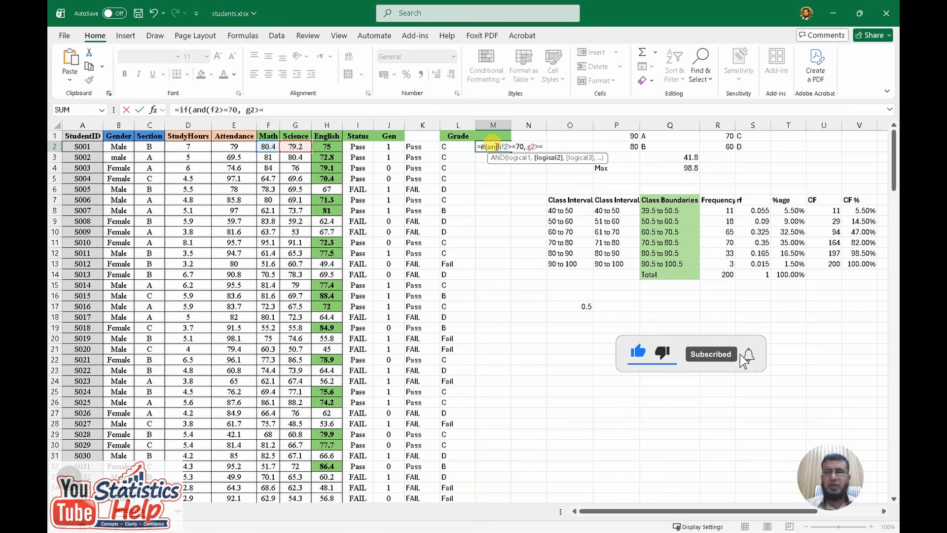
type("70")
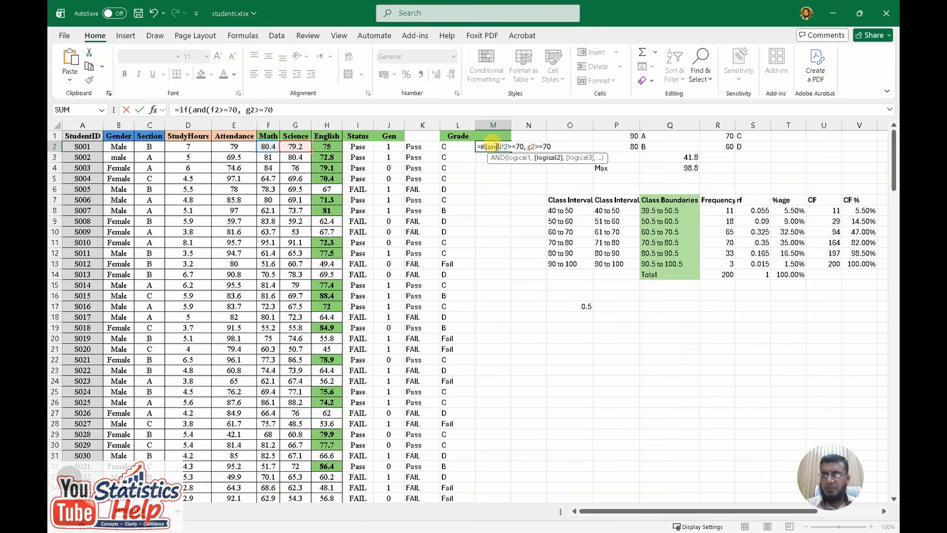
type(")")
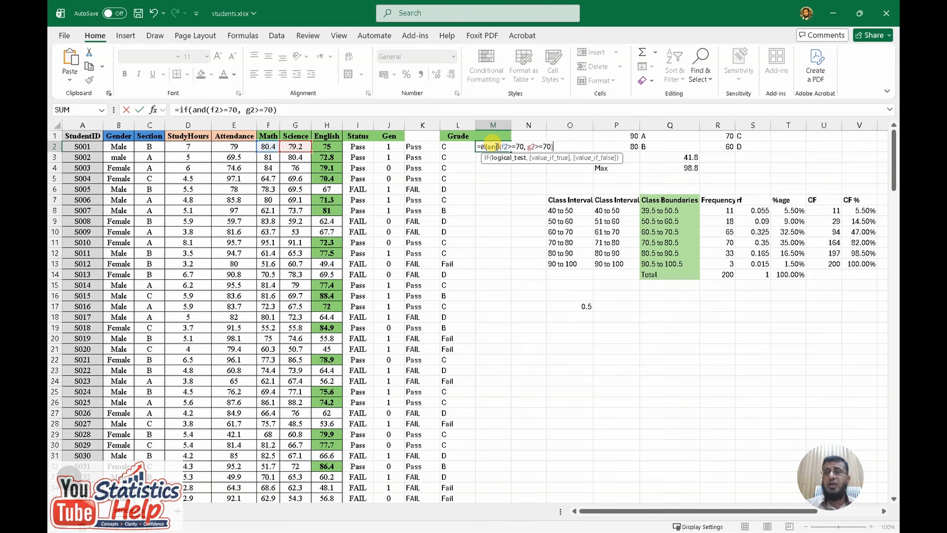
type(",")
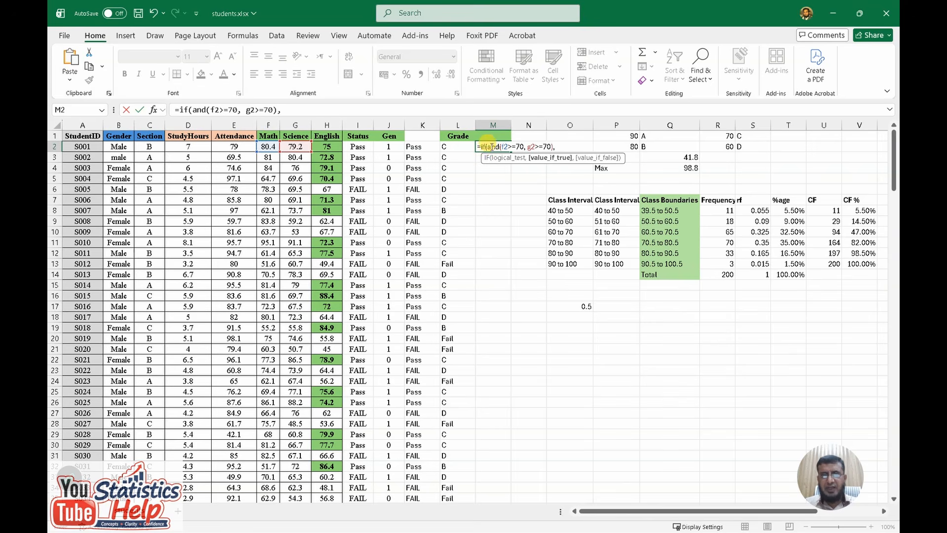
Examine the AND expression that serves as the logical test in M2's unfinished IF formula.
left_click_drag(487, 146, 552, 147)
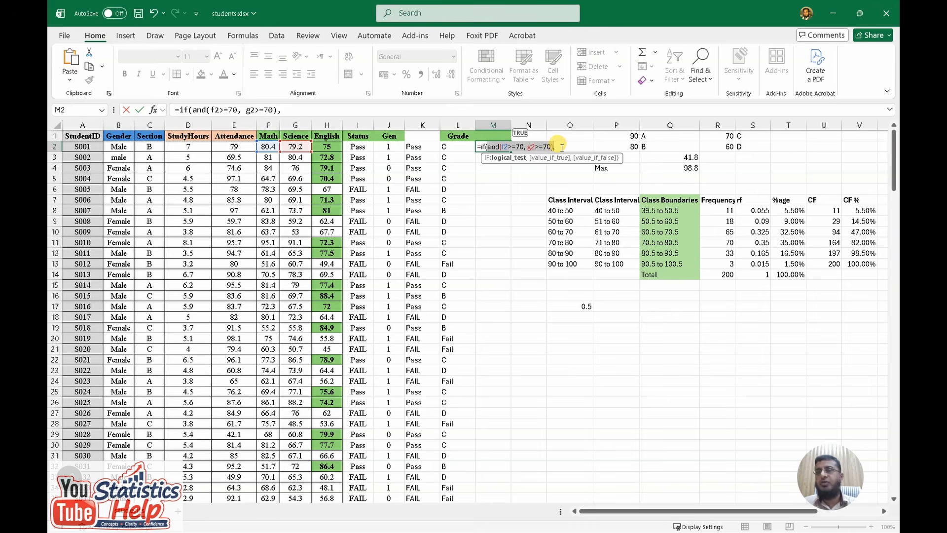
left_click(561, 147)
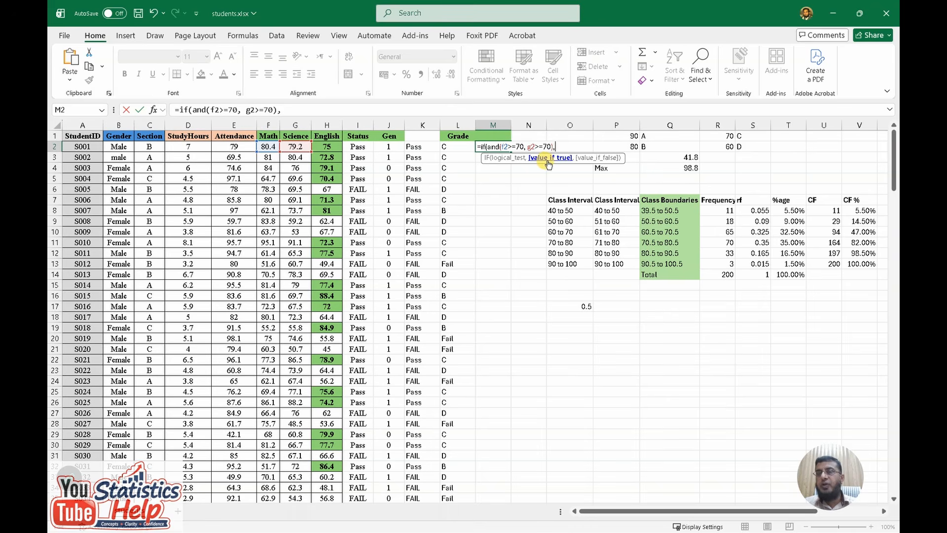
key("Left")
key("Left")
key("Left")
key("Left")
key("Left")
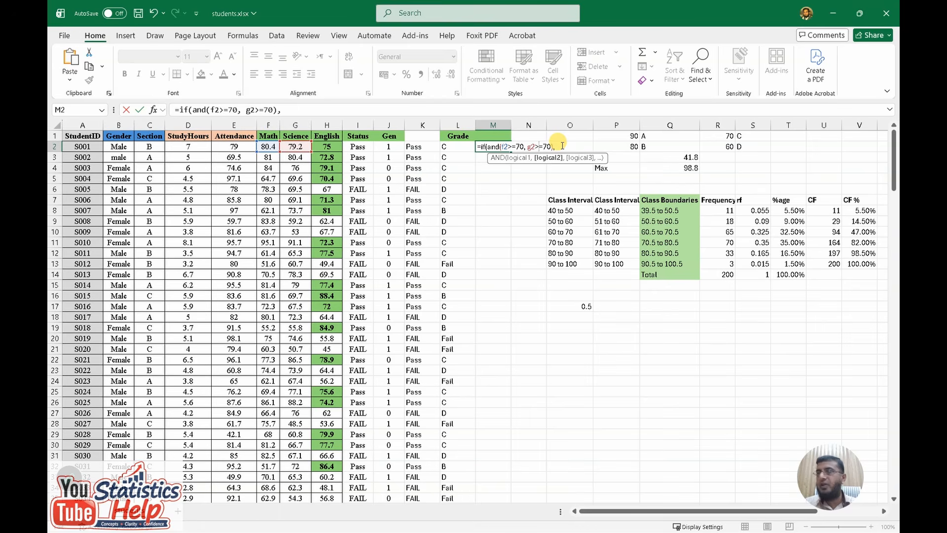
Complete M2's IF formula with "PASS" as the true result and "FAIL" as the false result.
left_click(565, 146)
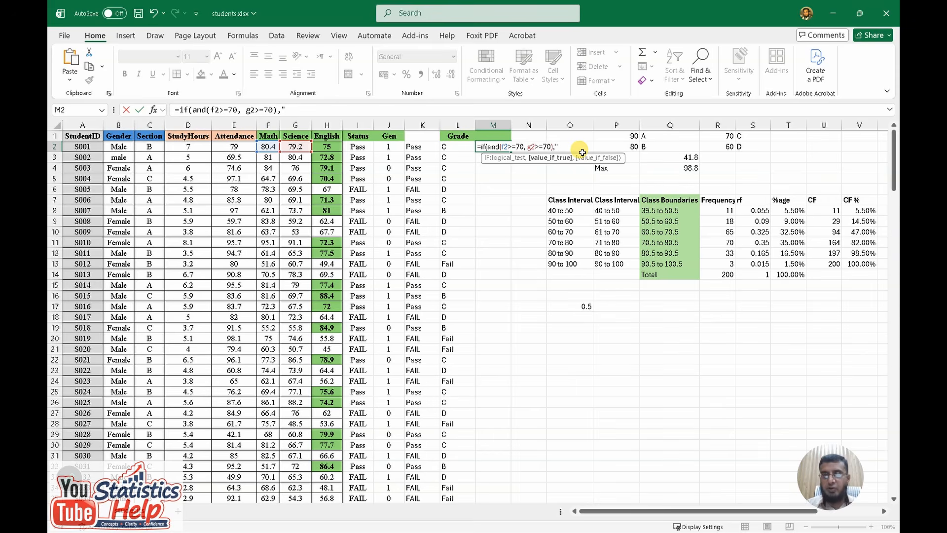
type("PA")
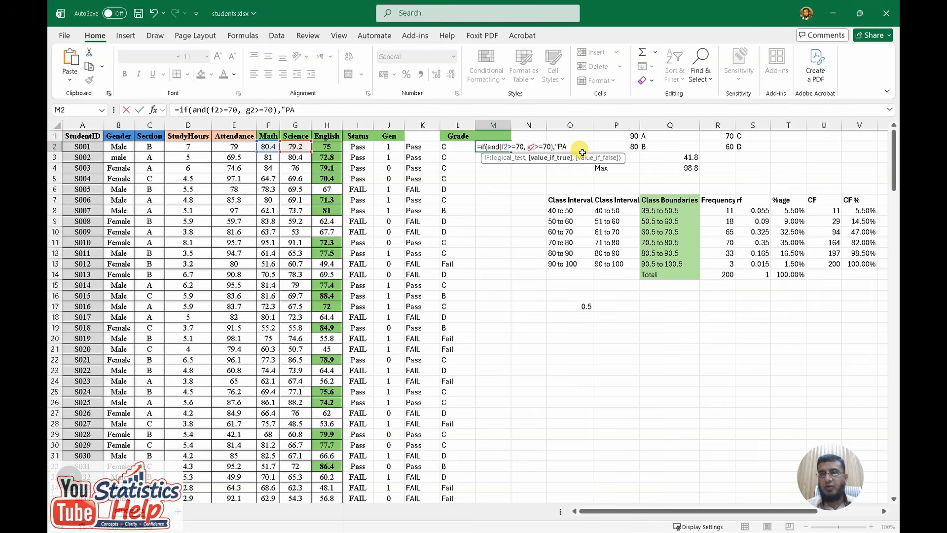
type("SS\",")
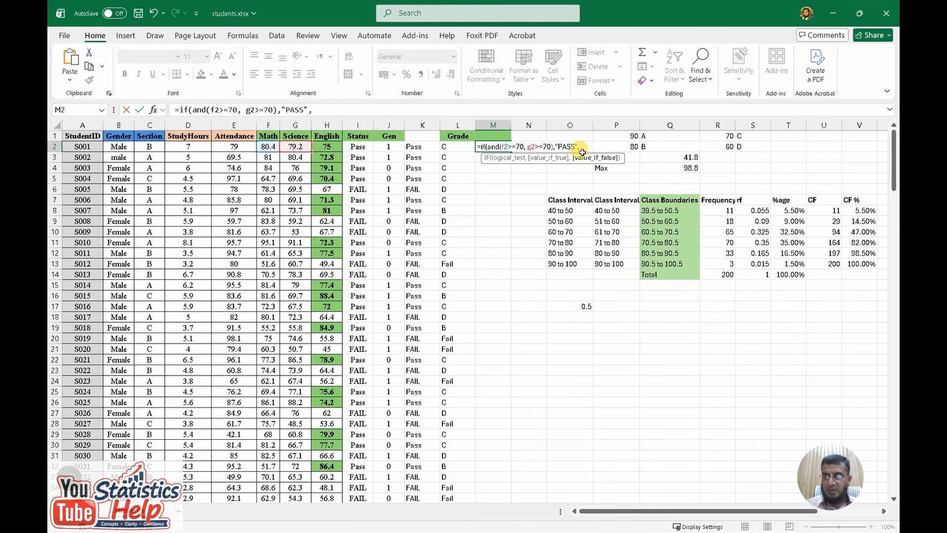
type(" \"")
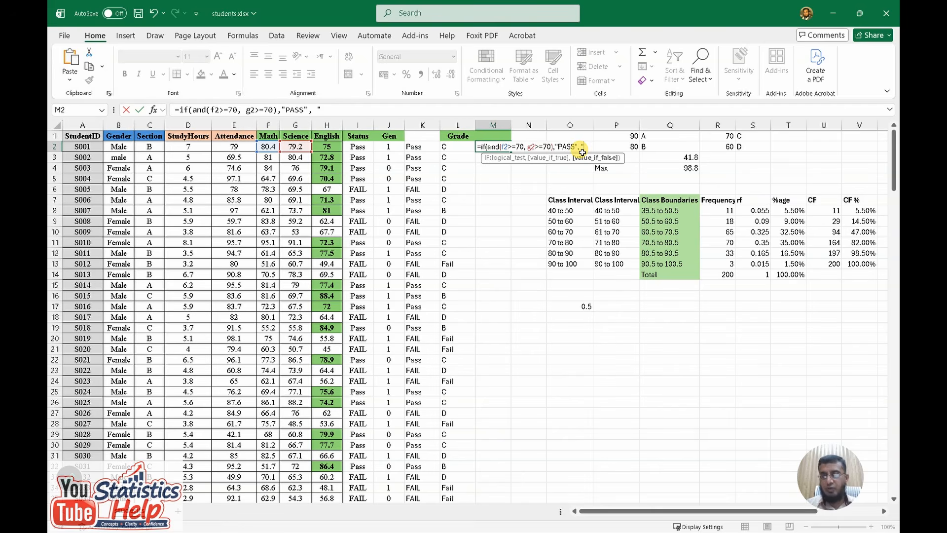
type("FAIL\")")
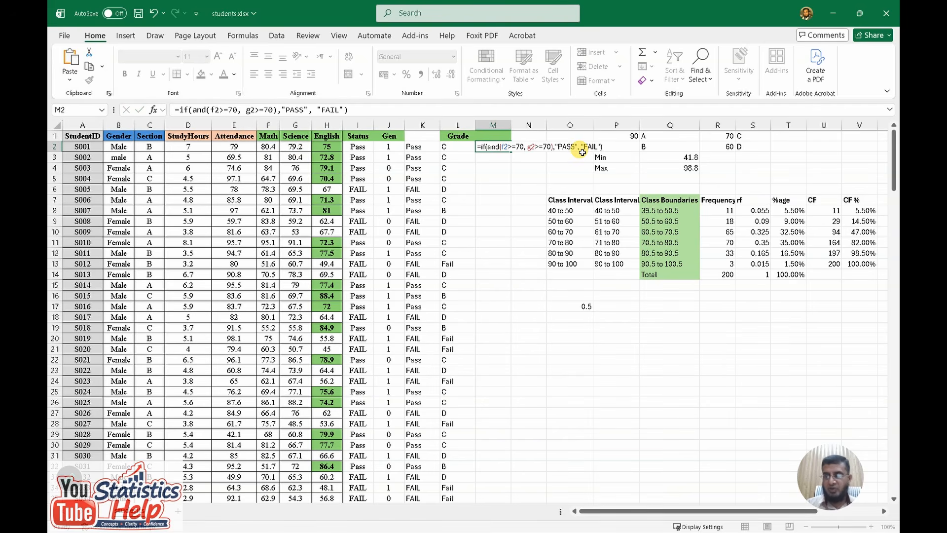
key("Return")
key("Up")
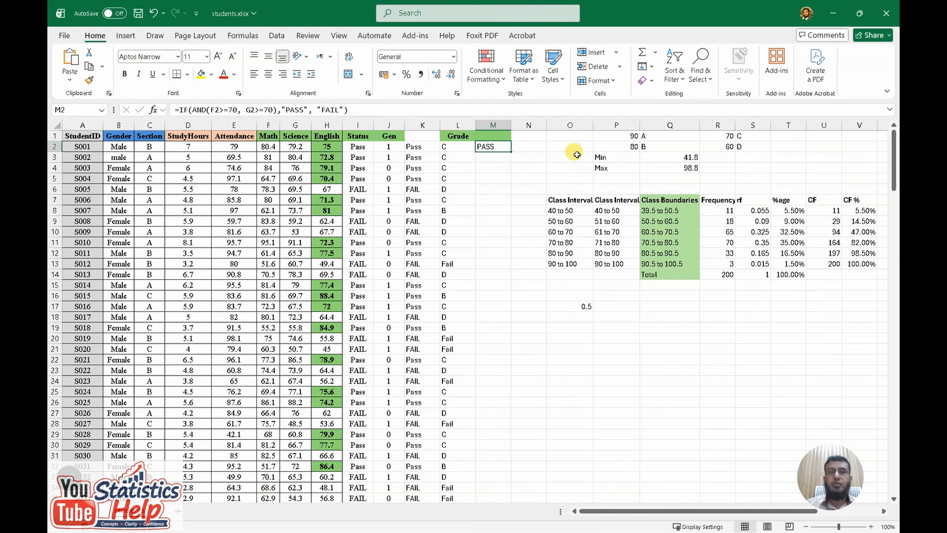
Check the cell references in M2's formula and fill it down through M31.
key("F2")
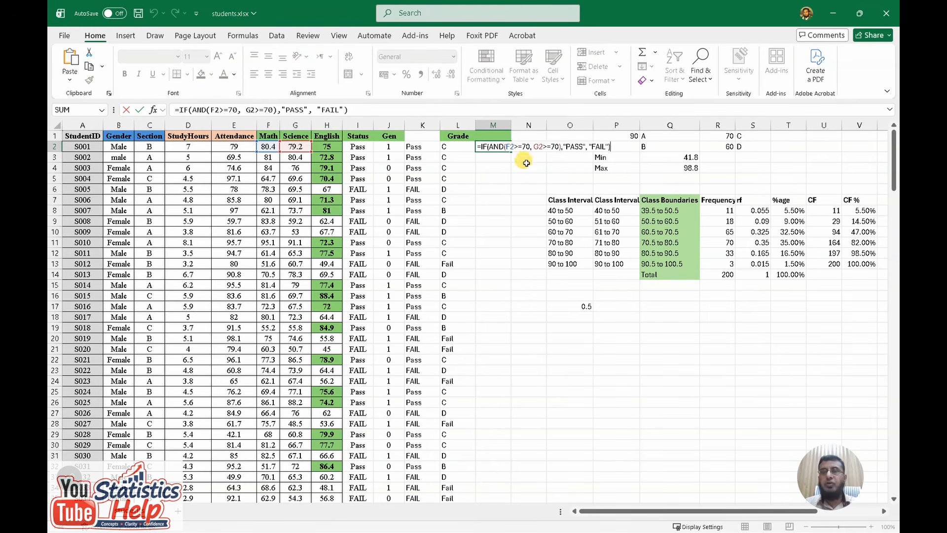
key("Escape")
left_click_drag(512, 151, 516, 458)
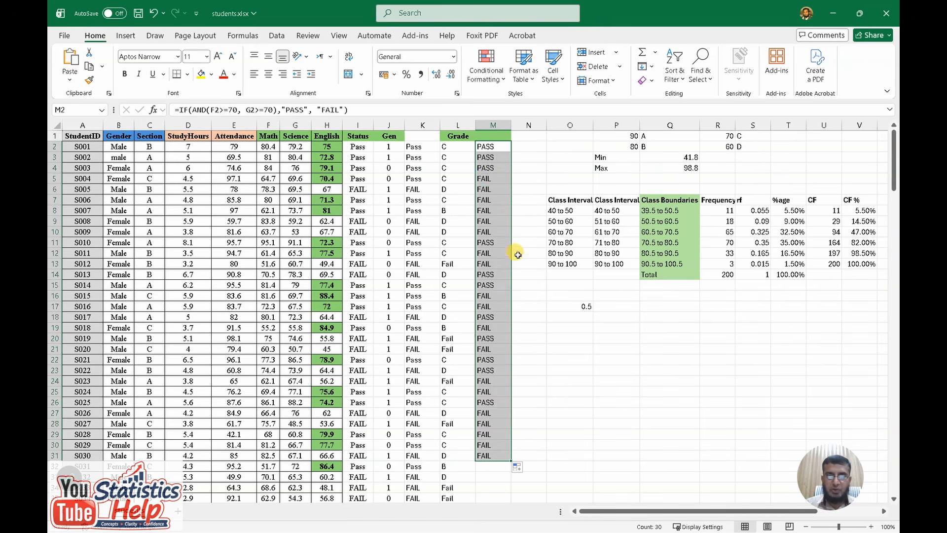
Compare the Math and Science marks of student S004 in row 5 with the AND formula's result in M5.
left_click(491, 178)
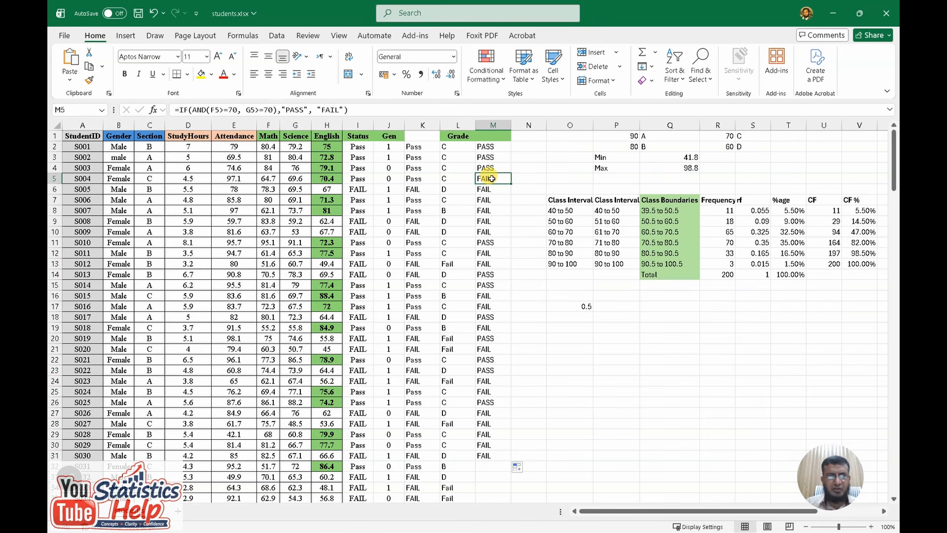
key("Left")
key("Left")
key("Left")
key("Left")
key("Left")
key("Left")
key("Left")
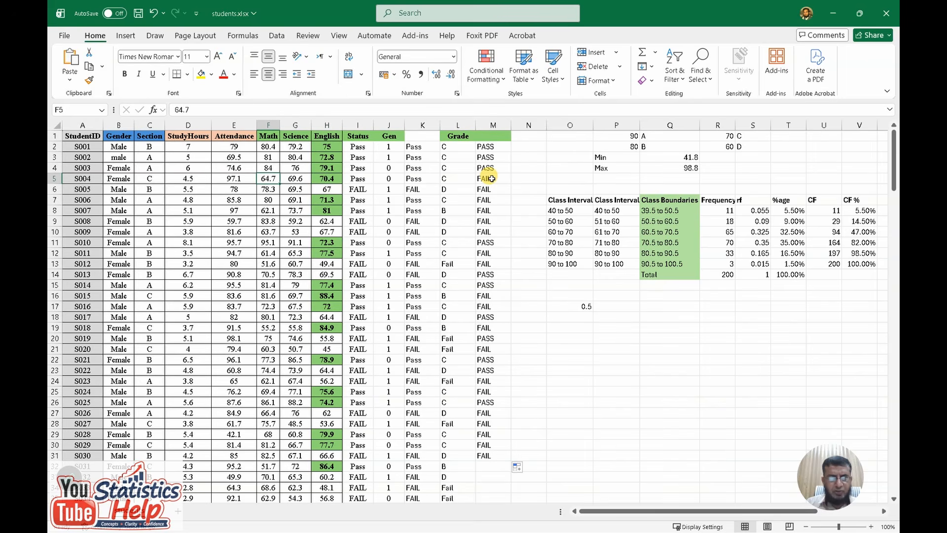
key("Right")
key("Right")
key("Right")
key("Right")
key("Right")
key("Right")
key("Right")
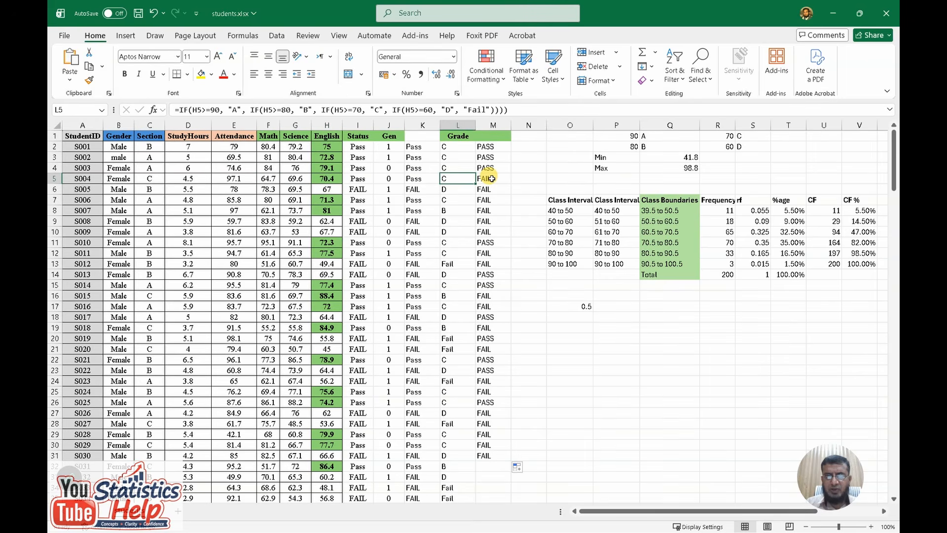
Check student S005's Math and Science marks in row 6 against the AND formula's result in M6.
key("Down")
key("Left")
key("Left")
key("Left")
key("Left")
key("Left")
key("Left")
key("Left")
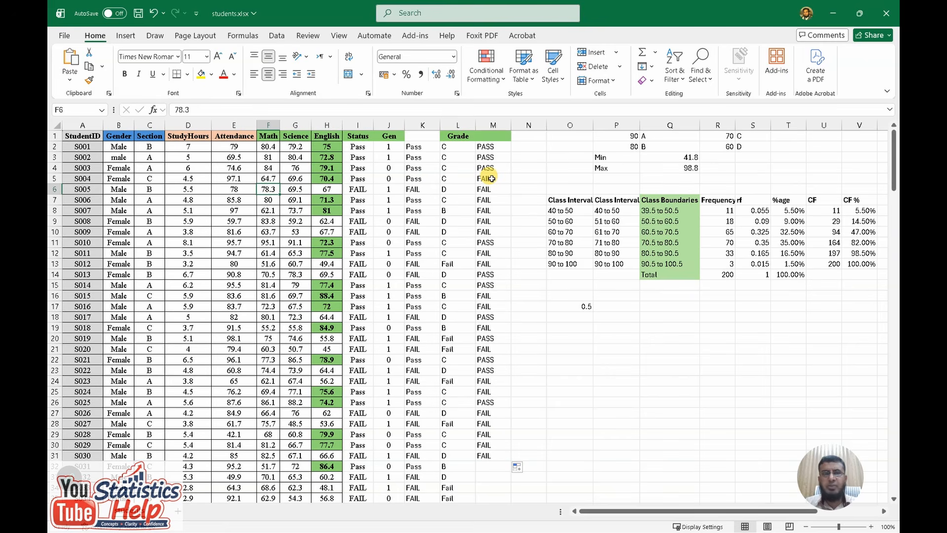
key("Right")
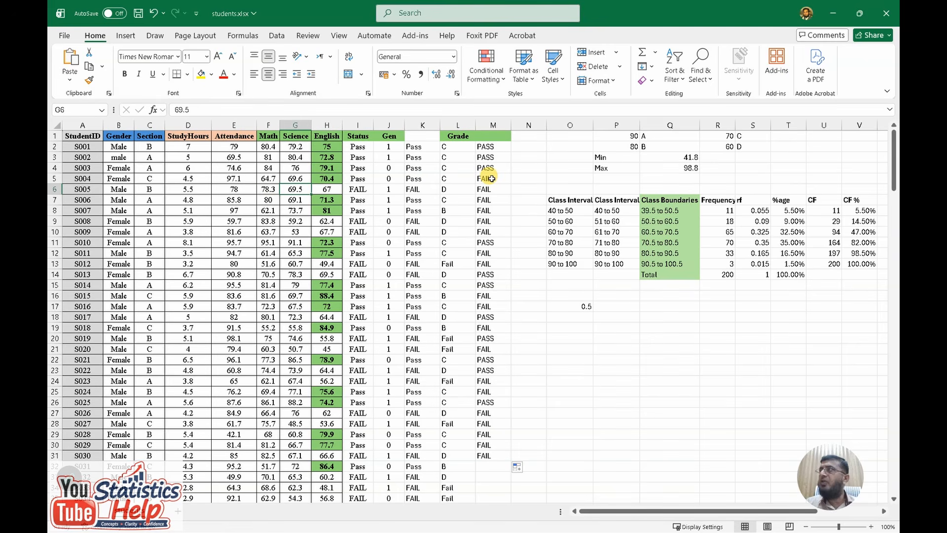
key("Right")
key("Right")
key("Right")
key("Right")
key("Right")
key("Right")
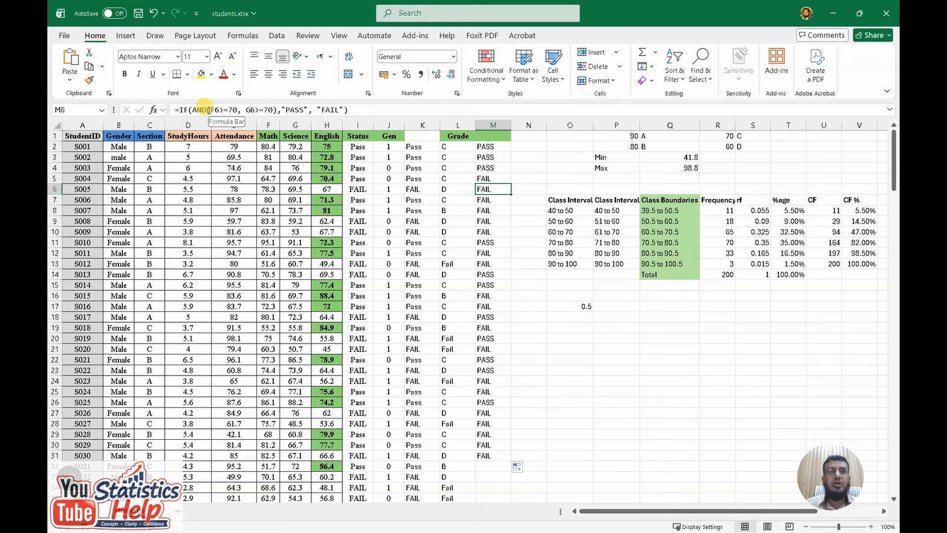
Examine the two AND conditions in M6's formula and the "PASS" argument in M2's formula.
left_click_drag(211, 109, 271, 109)
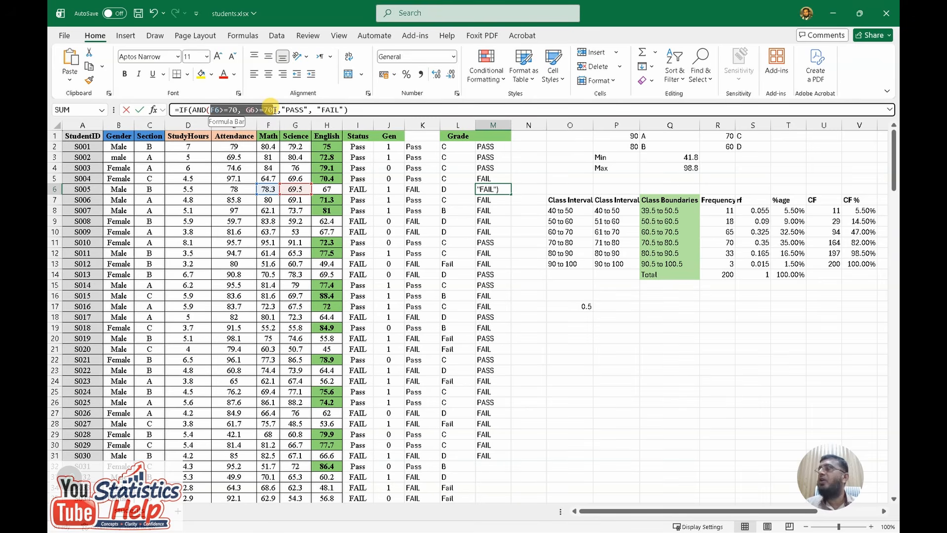
key("Escape")
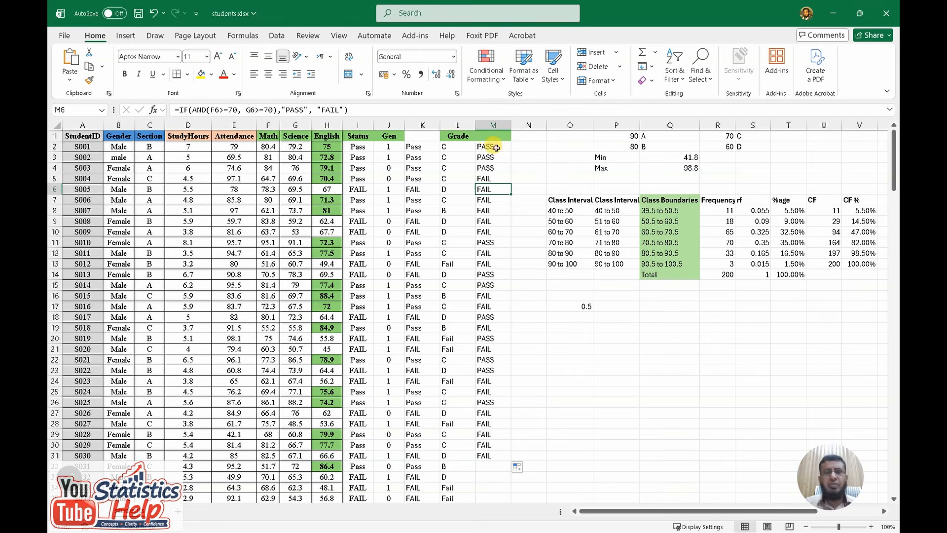
left_click(496, 147)
left_click(305, 109)
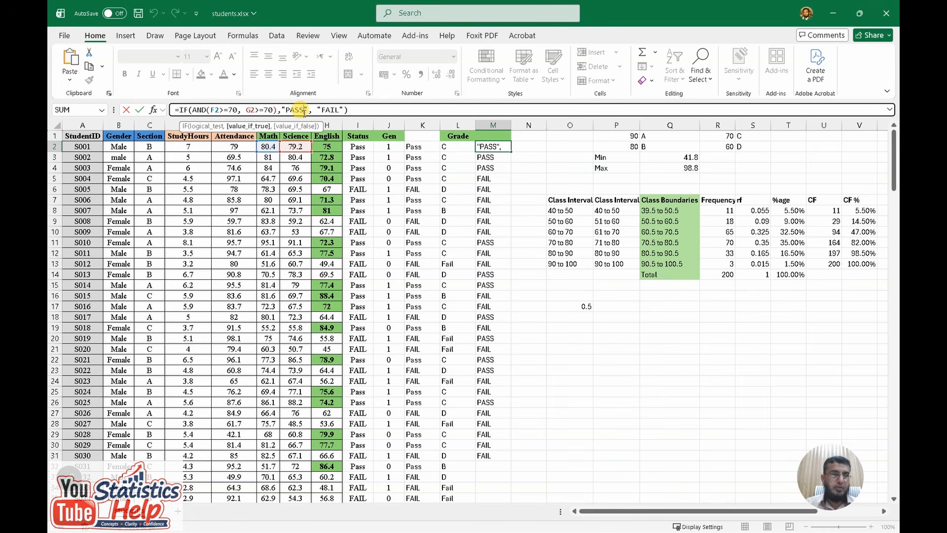
key("Escape")
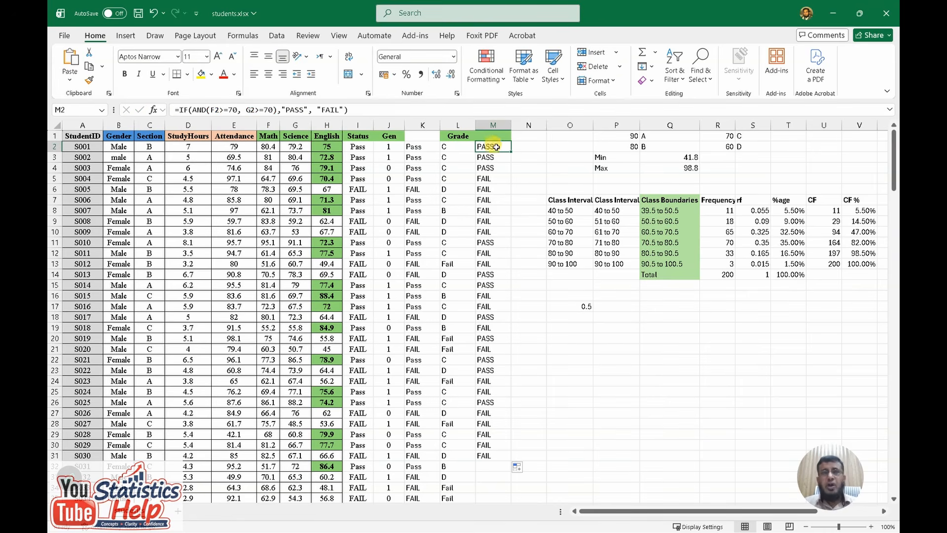
Replace AND with OR in M2's formula, making it =IF(OR(F2>=70, G2>=70),"PASS", "FAIL").
left_click(211, 110)
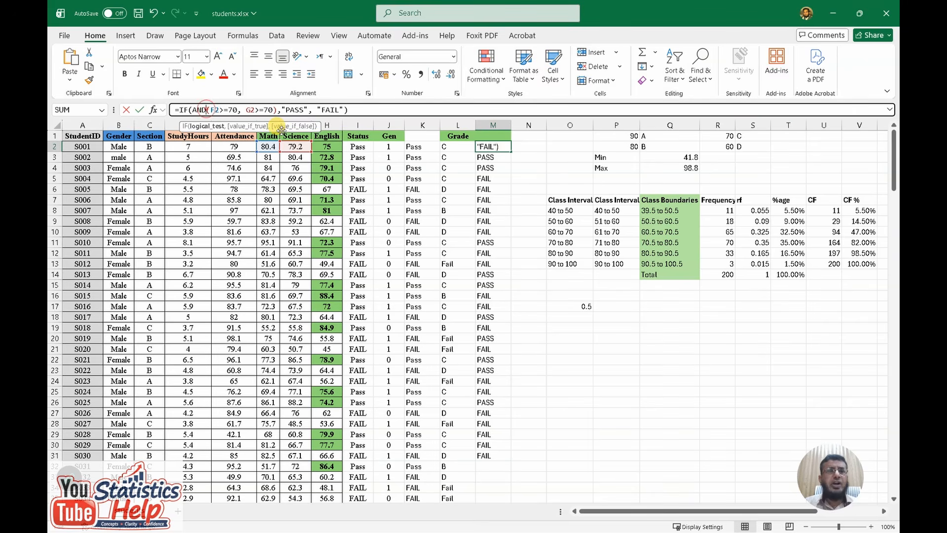
key("ctrl+shift+Left")
type("OR")
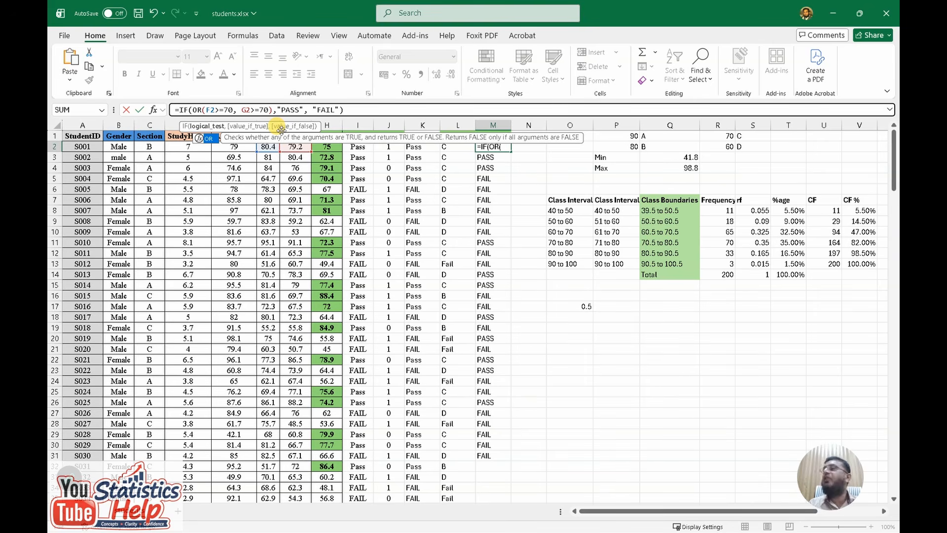
key("ctrl+Return")
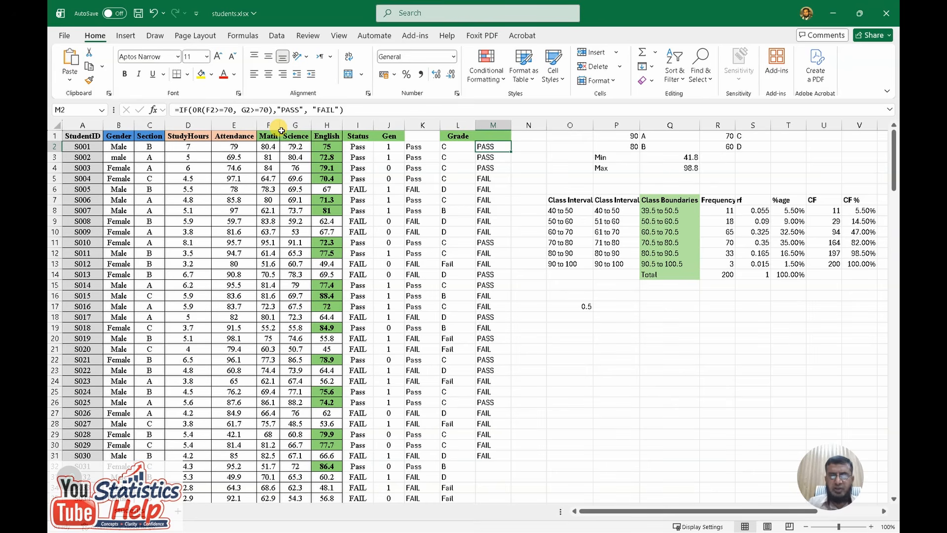
Highlight M6 in yellow, fill M2's OR formula down through M32, and undo that fill.
left_click(484, 189)
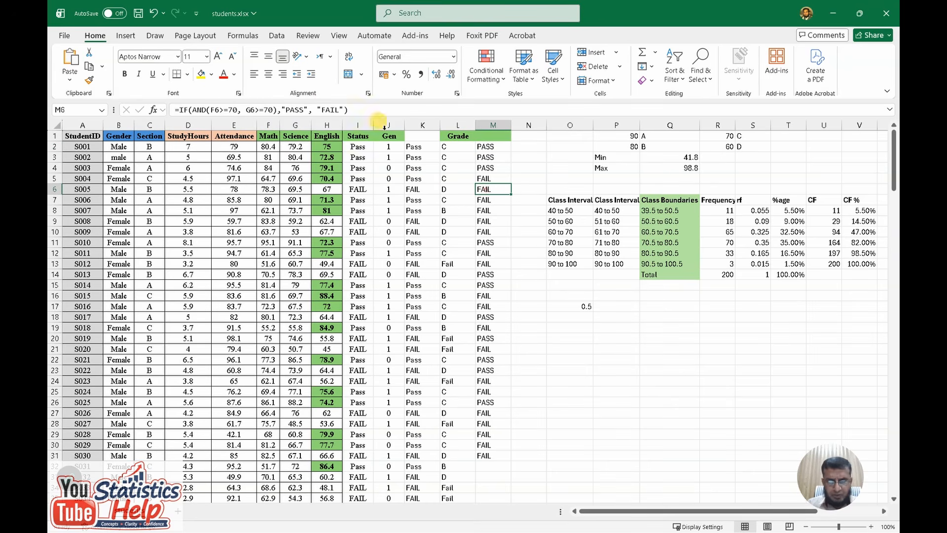
left_click(201, 76)
left_click(506, 147)
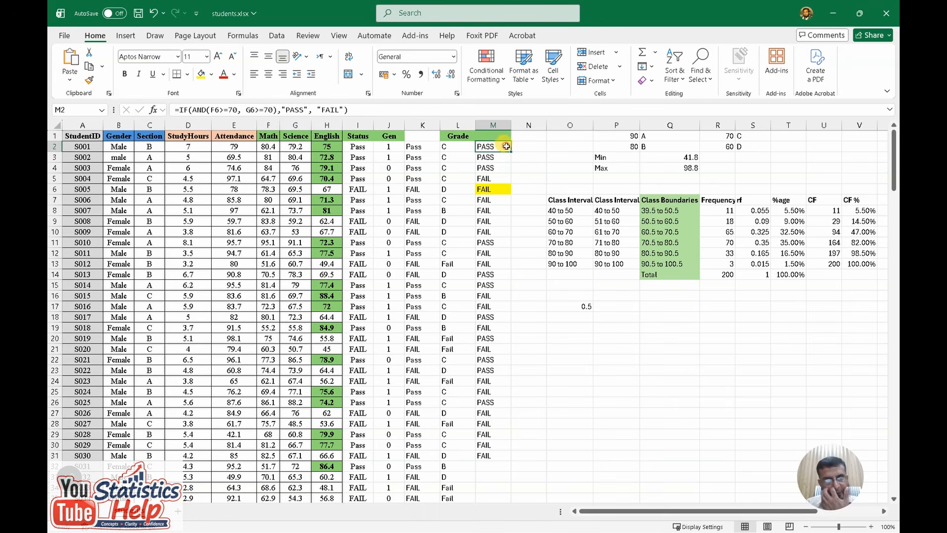
left_click_drag(511, 152, 521, 470)
left_click(490, 189)
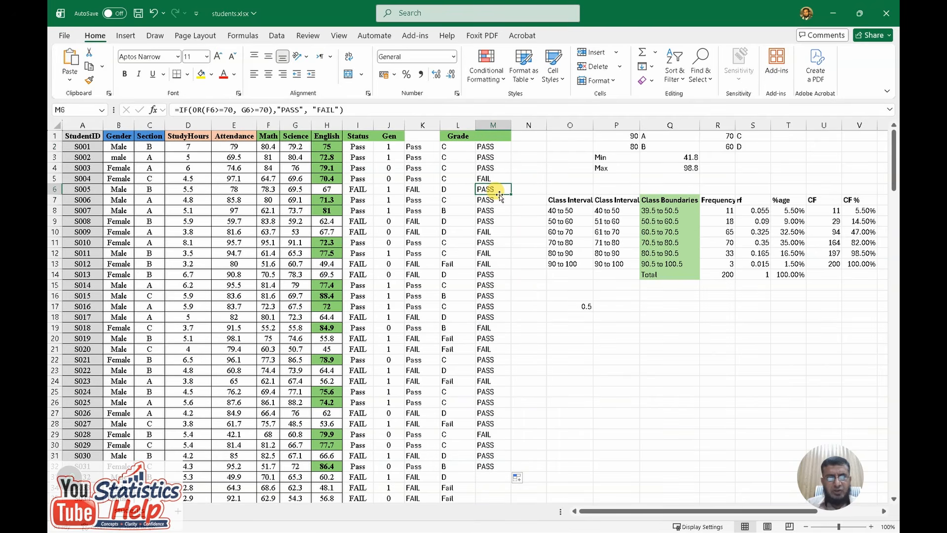
key("ctrl+z")
Highlight N6 in yellow and fill M2's OR formula down through M31.
left_click(525, 189)
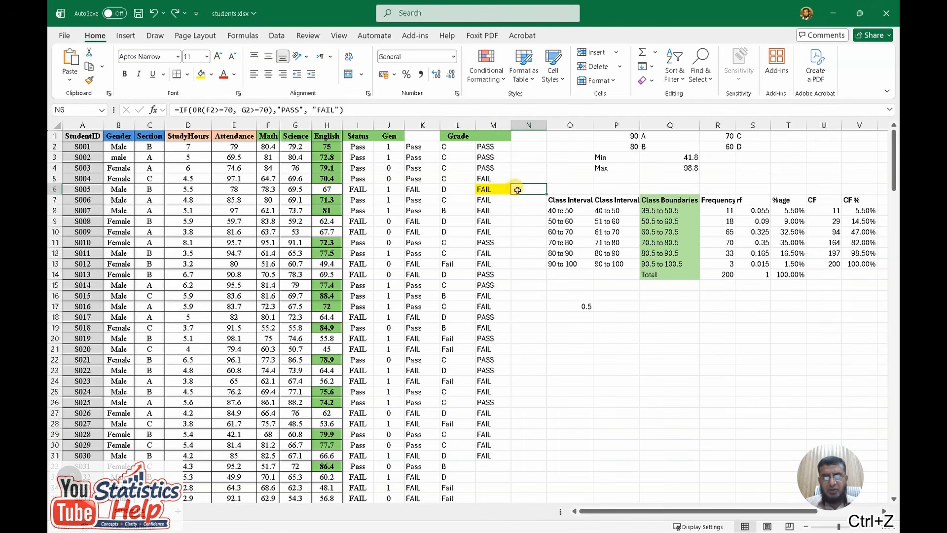
left_click(201, 74)
left_click(497, 147)
left_click_drag(511, 151, 513, 456)
Check M6's OR formula and its cell references against student S005's Math and Science marks.
left_click(497, 189)
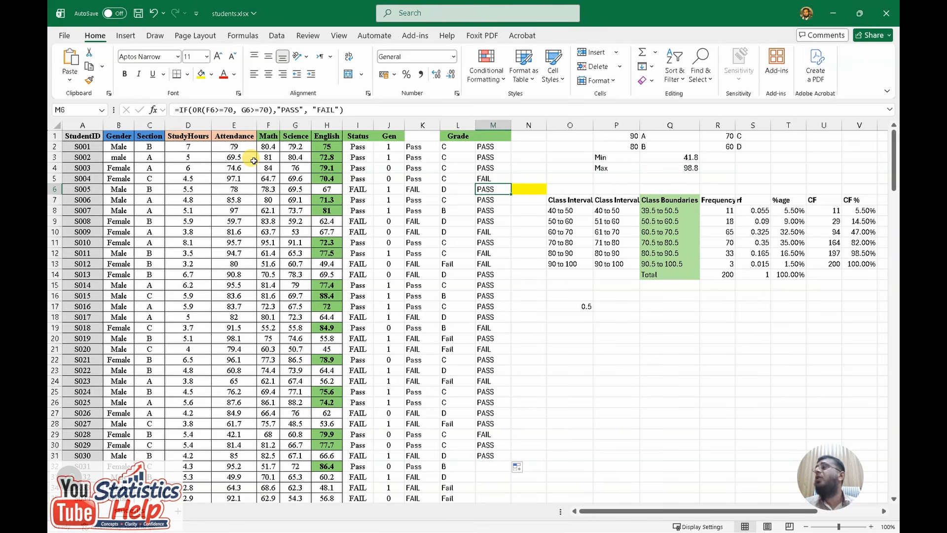
key("F2")
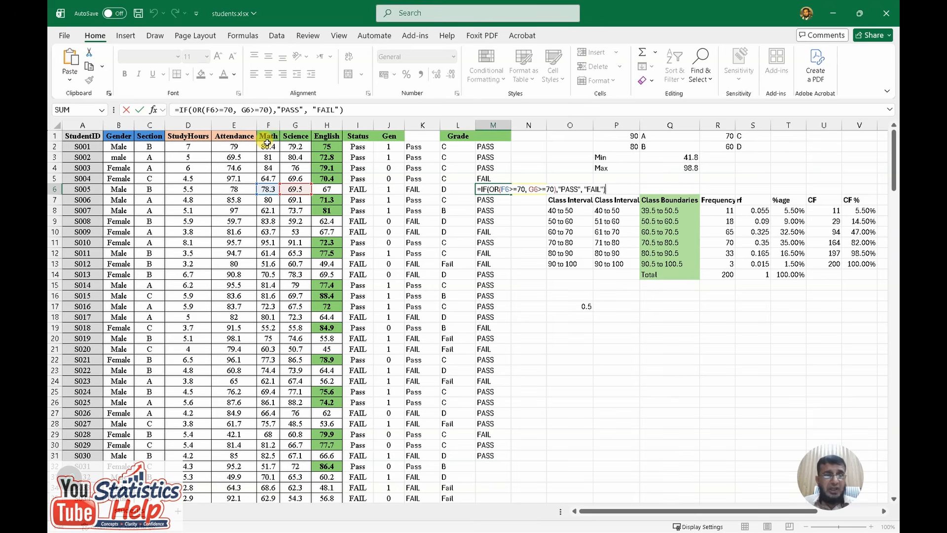
key("ctrl+Return")
left_click(620, 359)
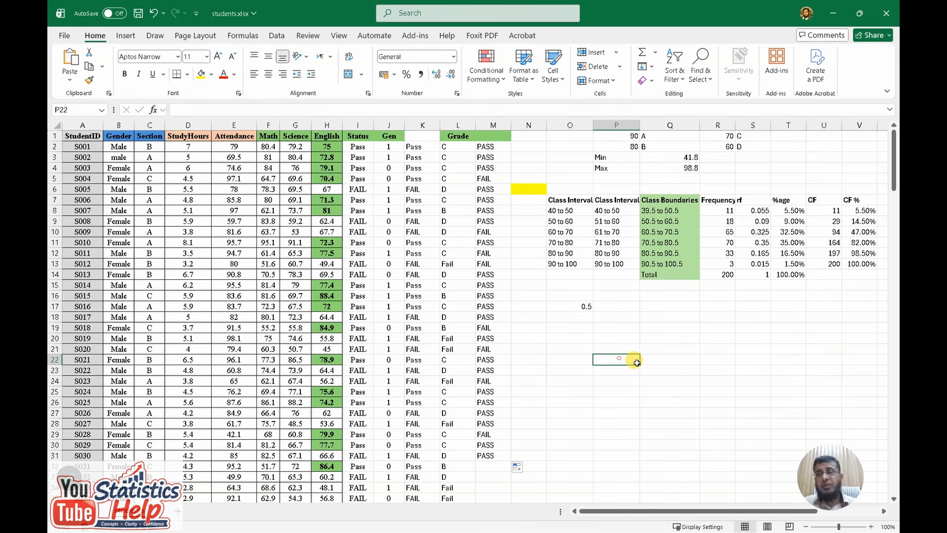
type("=")
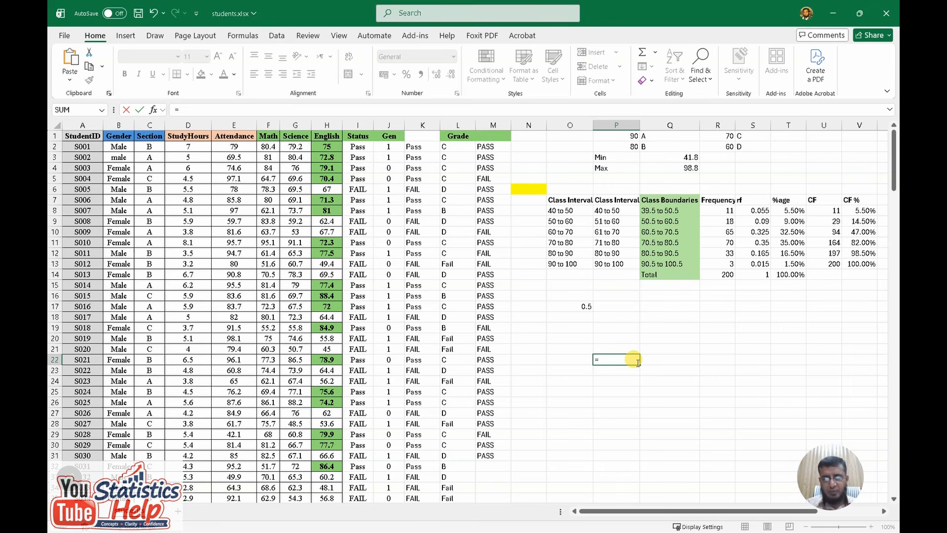
type("and")
key("Escape")
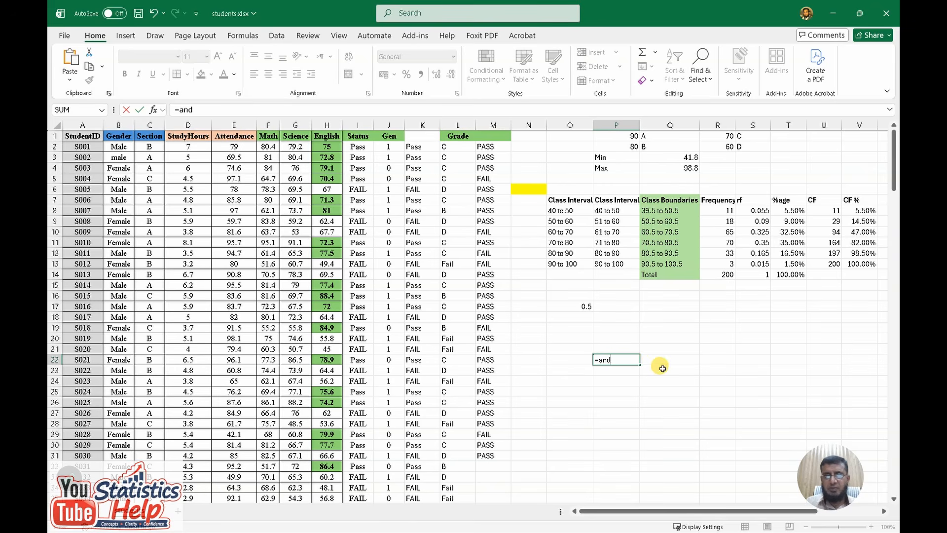
key("Escape")
Insert a blank column before column N and enter =AND(F2>=70, G2>=70) in N1.
right_click(528, 126)
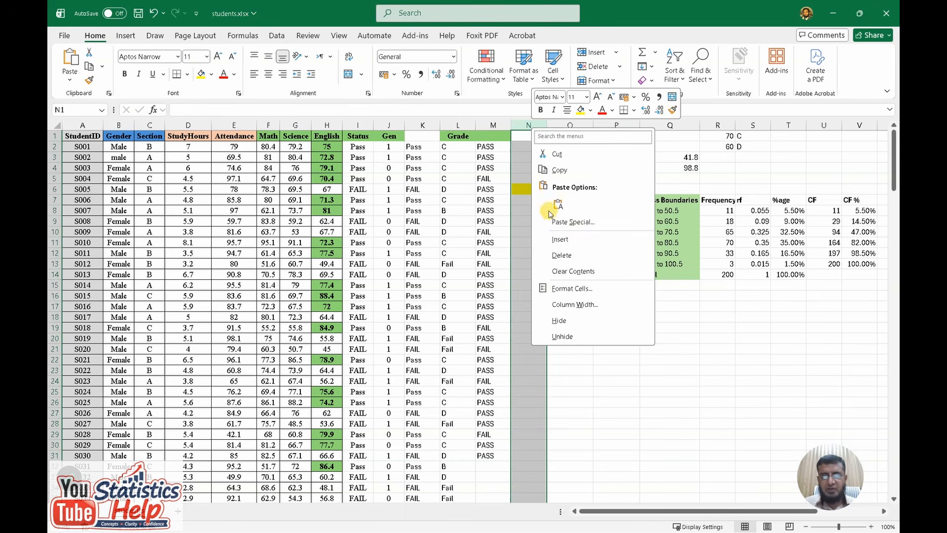
left_click(556, 239)
left_click(532, 138)
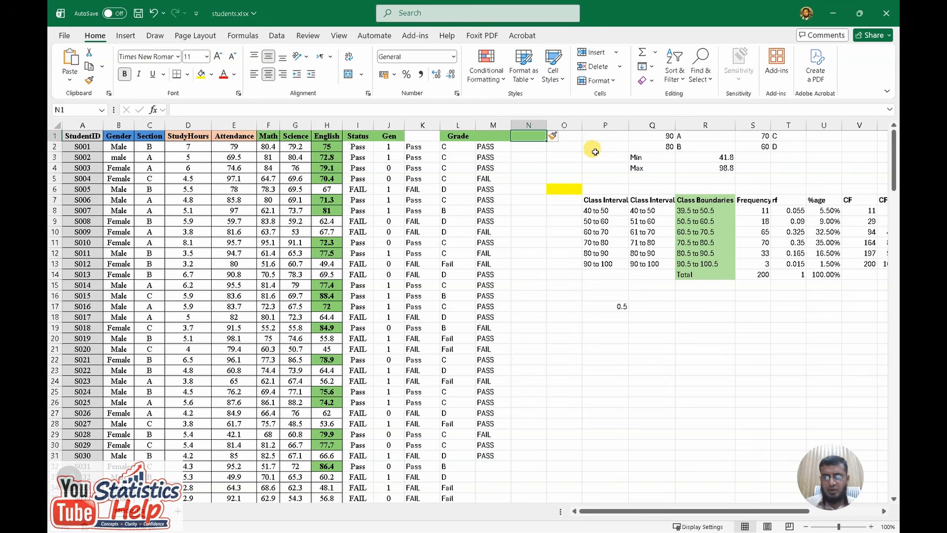
type("=and(")
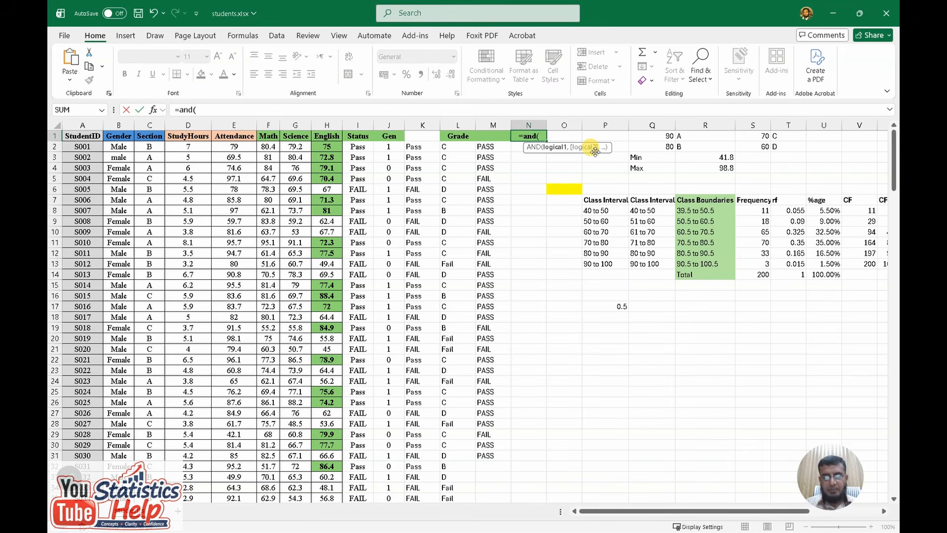
type("f2>")
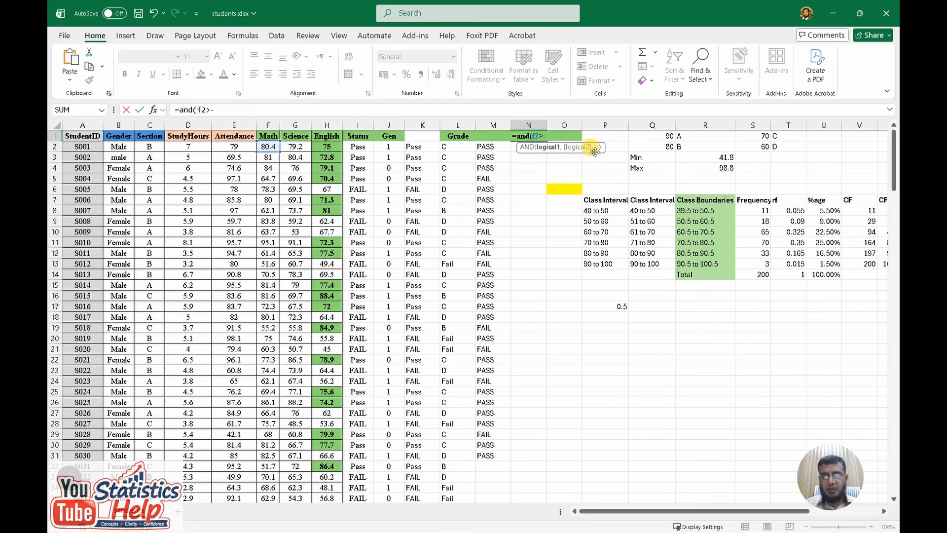
type("=70,")
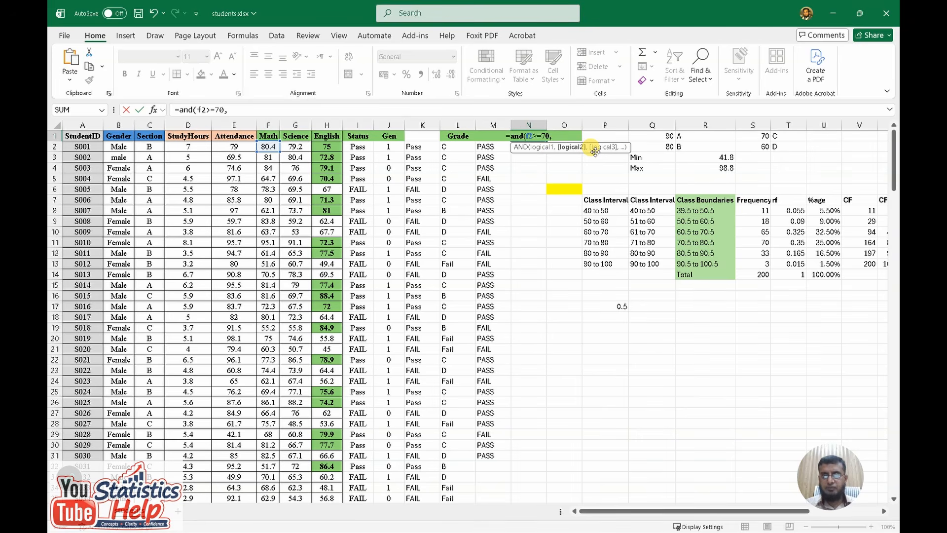
type(" g2")
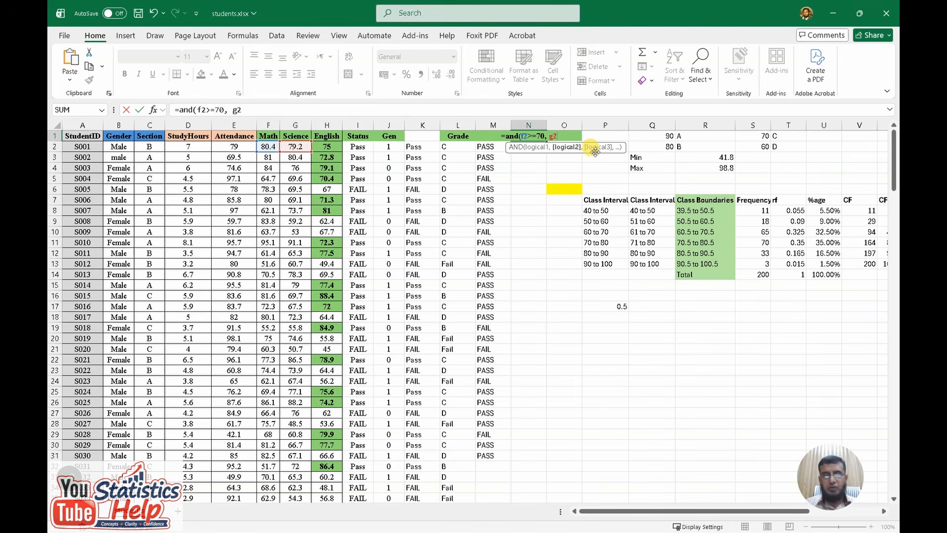
type(">=70")
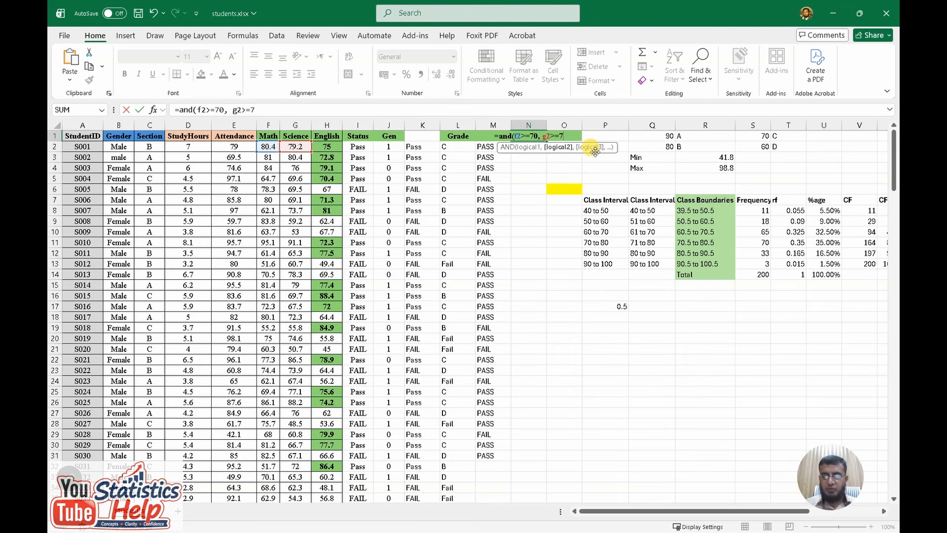
key("ctrl+Return")
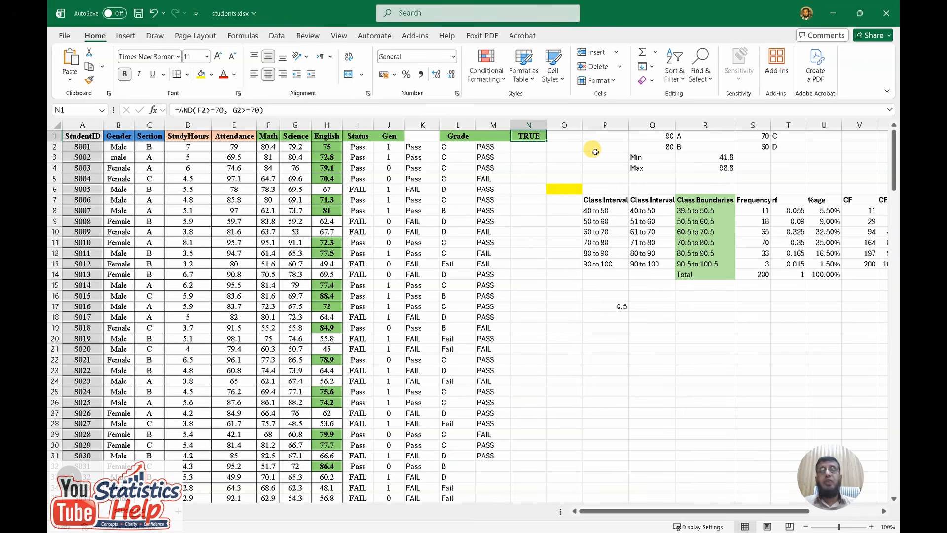
Save the workbook and copy N1's AND formula into N2.
key("ctrl+s")
key("Down")
key("ctrl+v")
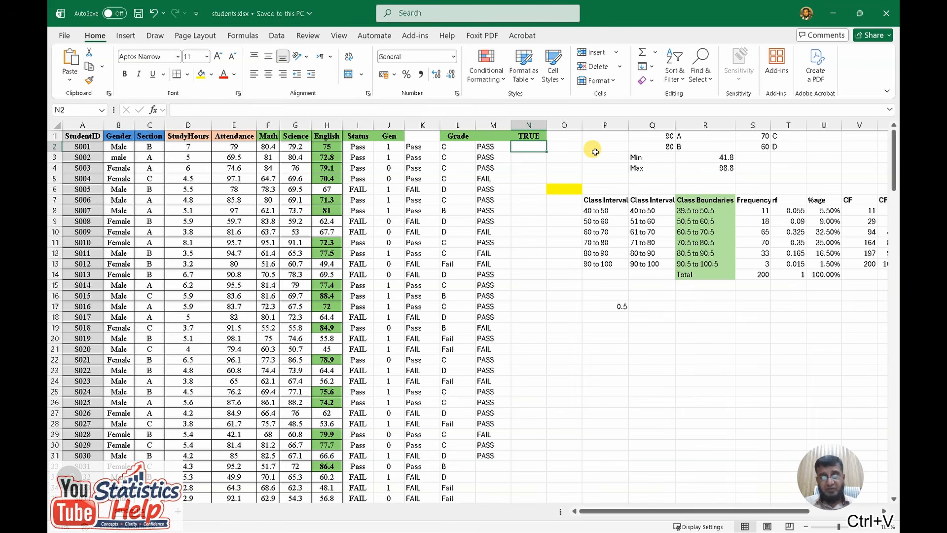
key("Up")
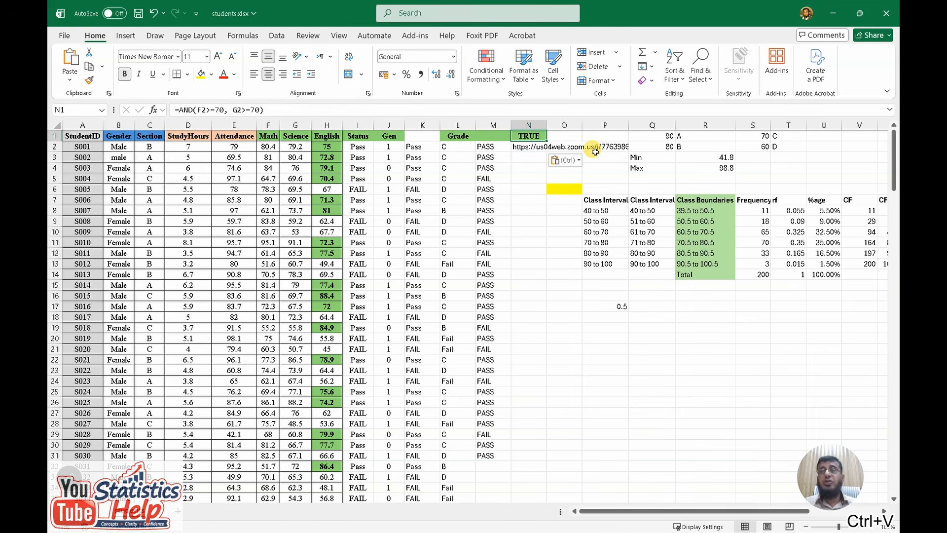
key("ctrl+c")
key("Down")
key("ctrl+v")
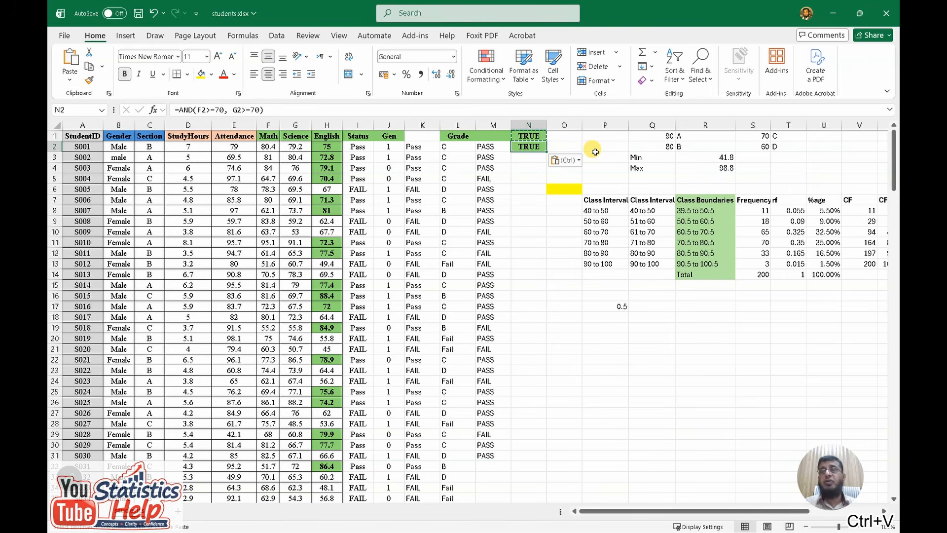
Clear N1 and fill N2's AND formula down through N31.
key("Up")
key("Delete")
key("Down")
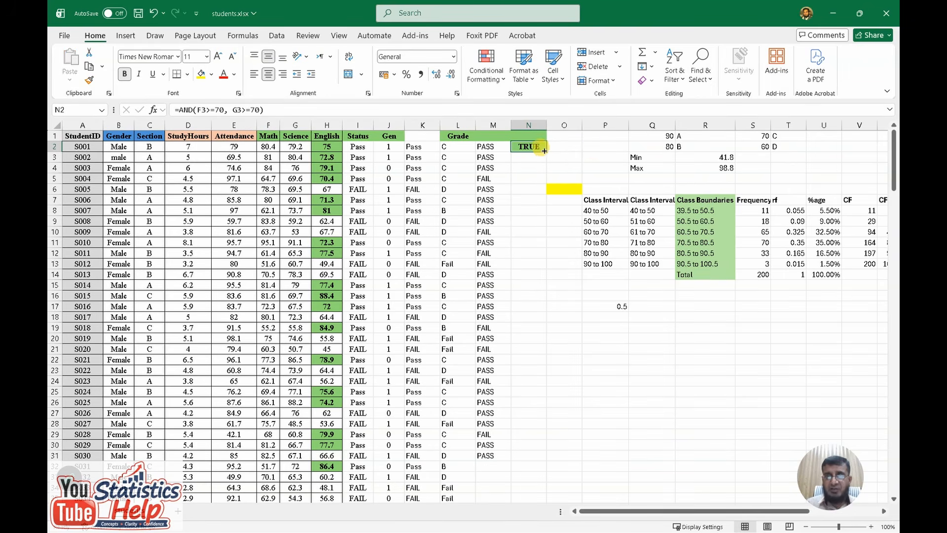
left_click_drag(546, 152, 545, 456)
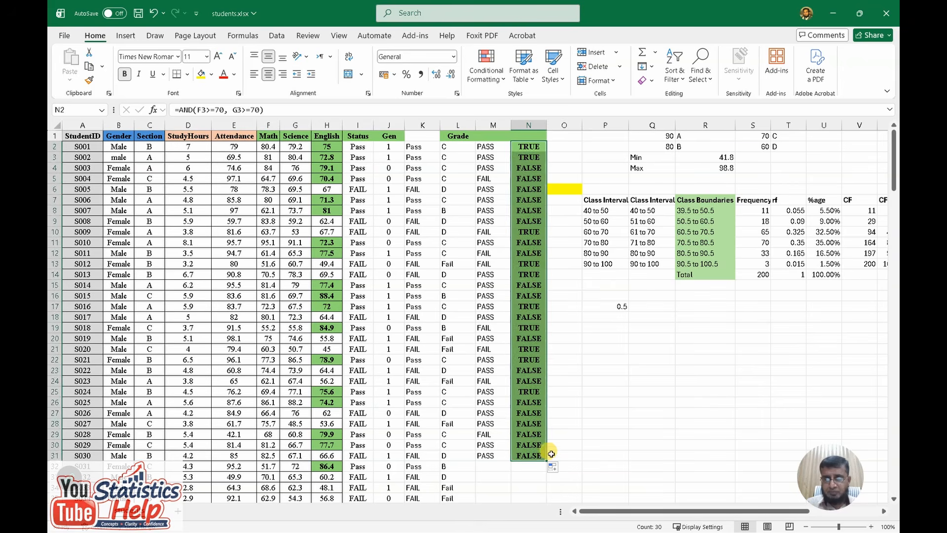
Review the AND results in N2:N31 and compare N2 with the pass/fail result in M2.
left_click(532, 178)
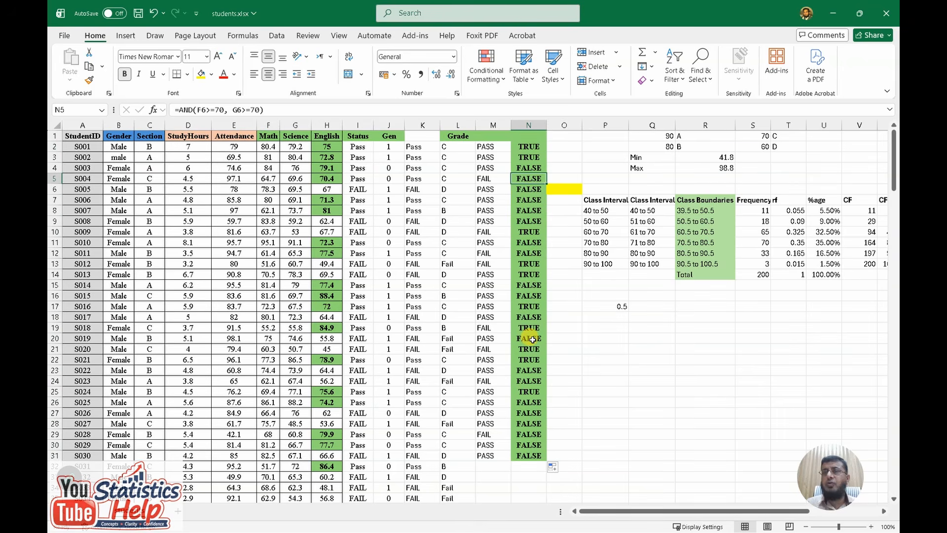
left_click_drag(529, 146, 529, 455)
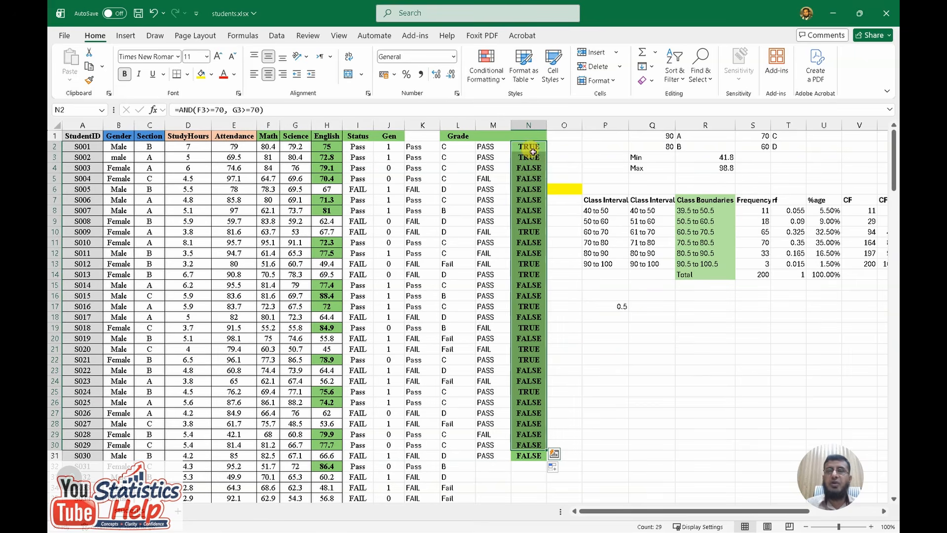
left_click(527, 155)
left_click(493, 146)
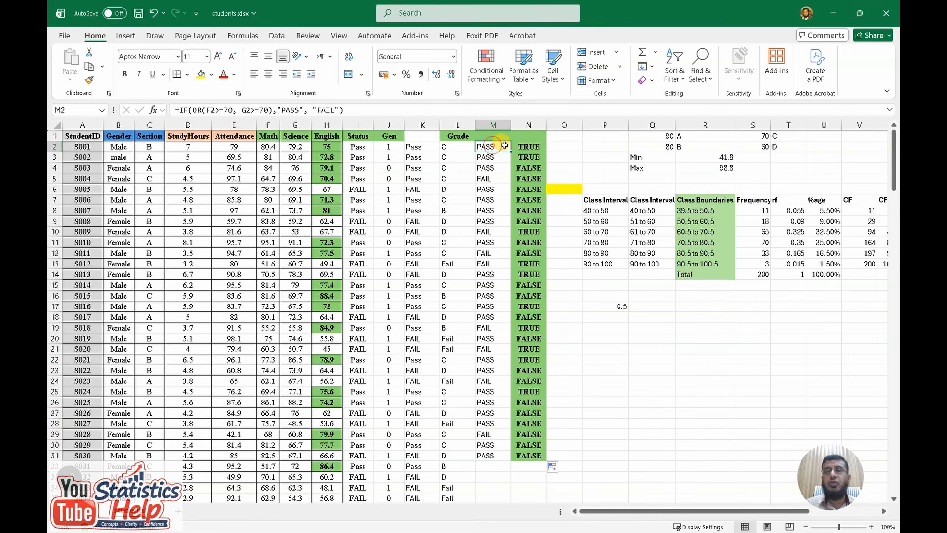
left_click(529, 143)
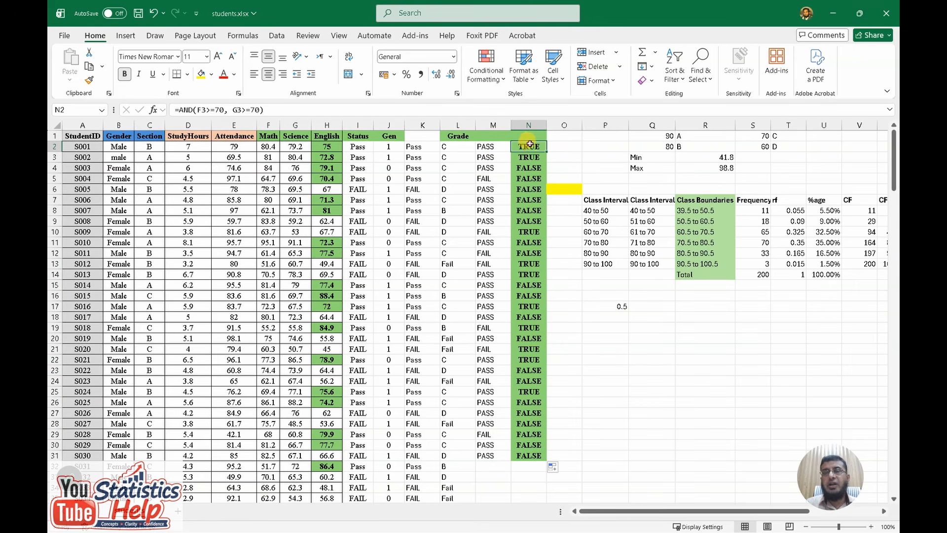
Examine the OR logical test and the "PASS" argument in M2's formula.
left_click(499, 146)
left_click_drag(271, 110, 193, 110)
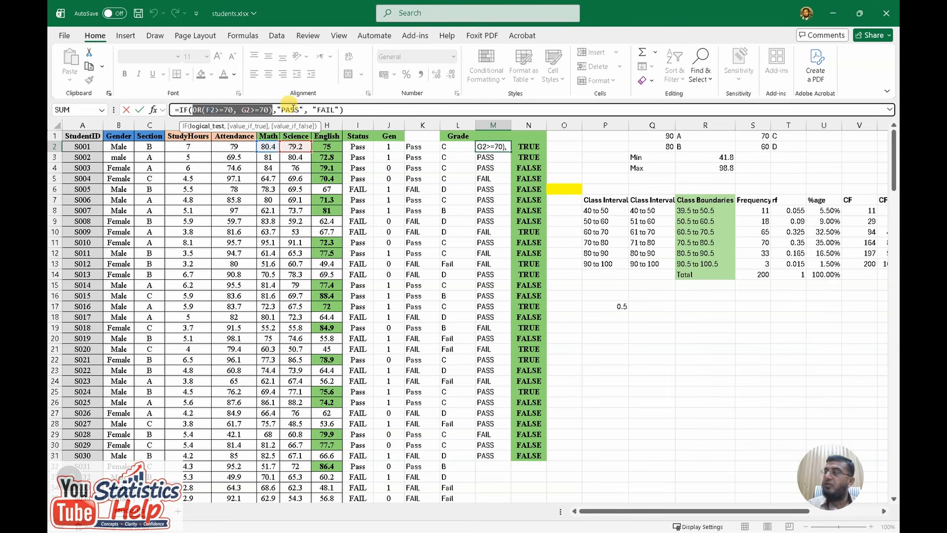
left_click_drag(282, 109, 302, 110)
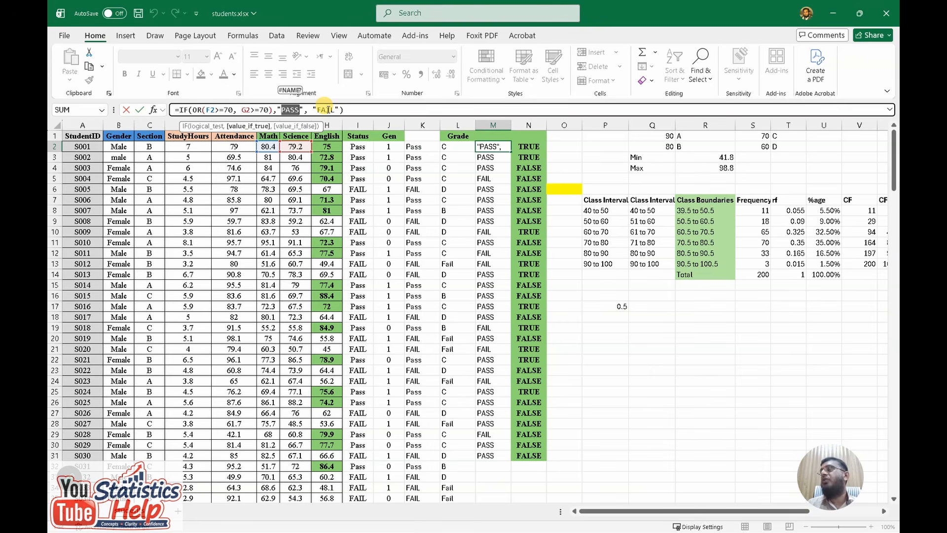
Enter =OR(F2>=70, G2>=70) in O2 and fill the formula down through O32.
left_click(562, 145)
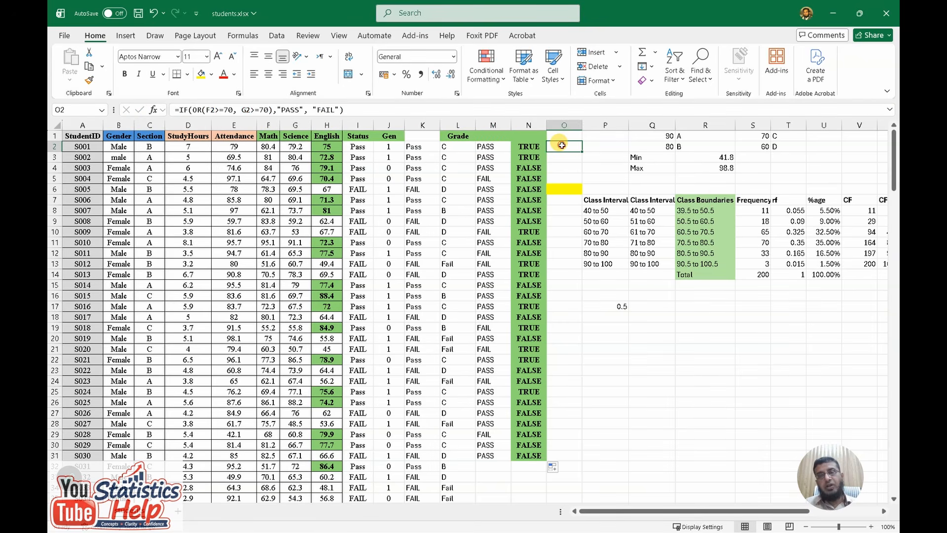
type("=")
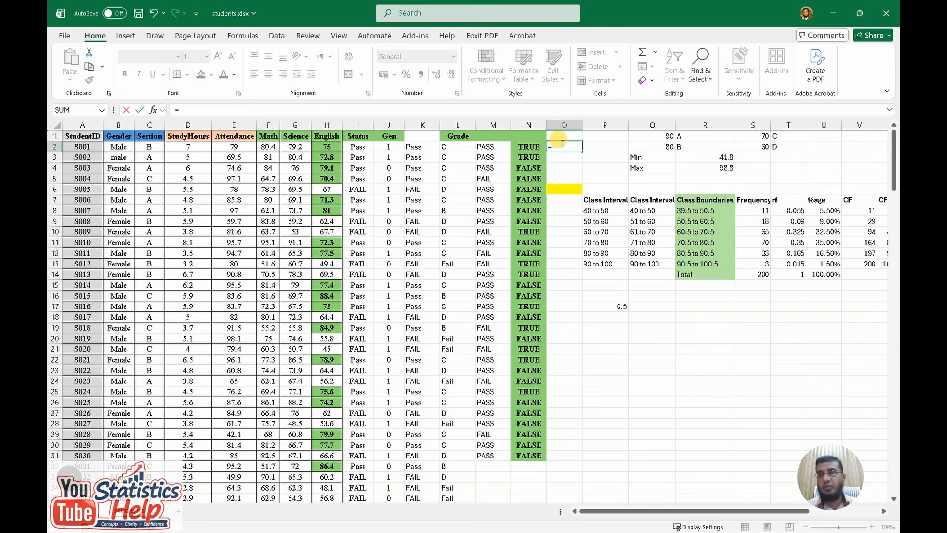
type("or(")
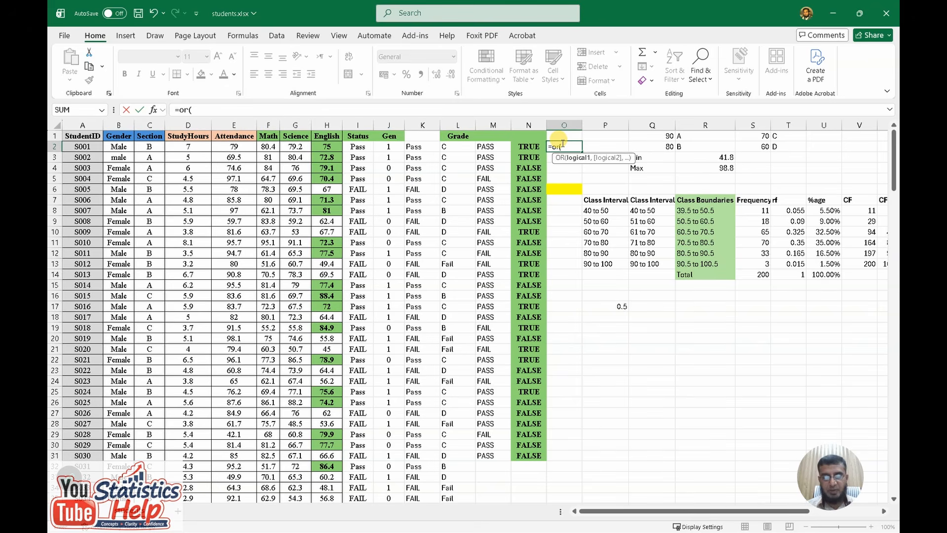
type("f2>=")
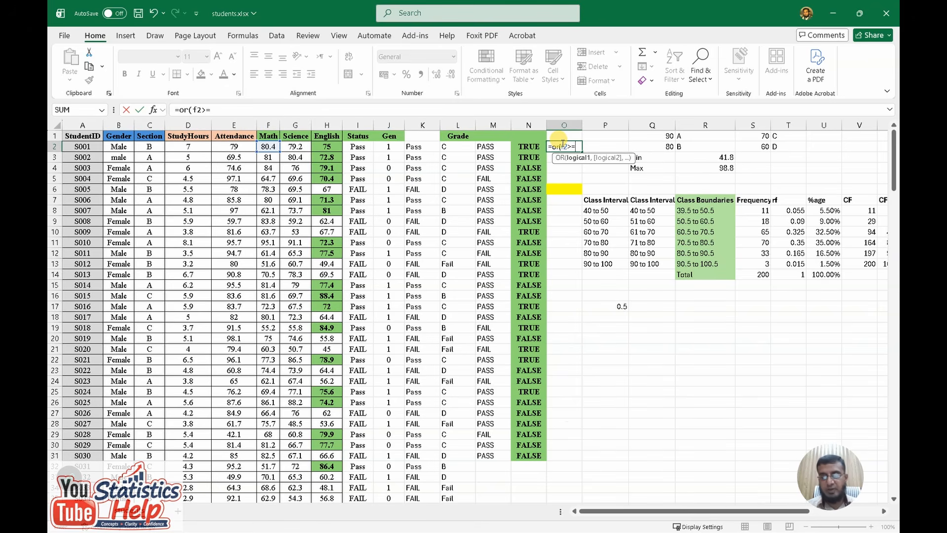
type("70, g2")
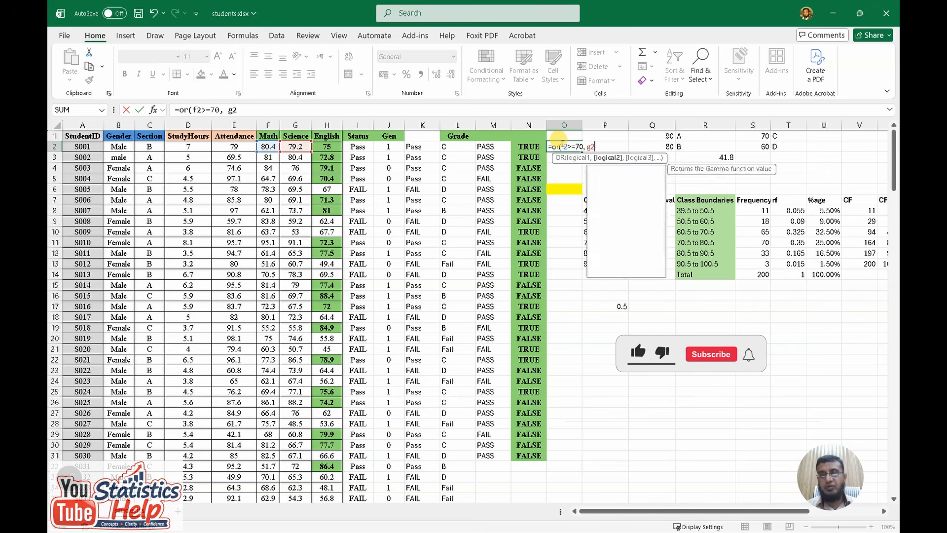
type(">=70)")
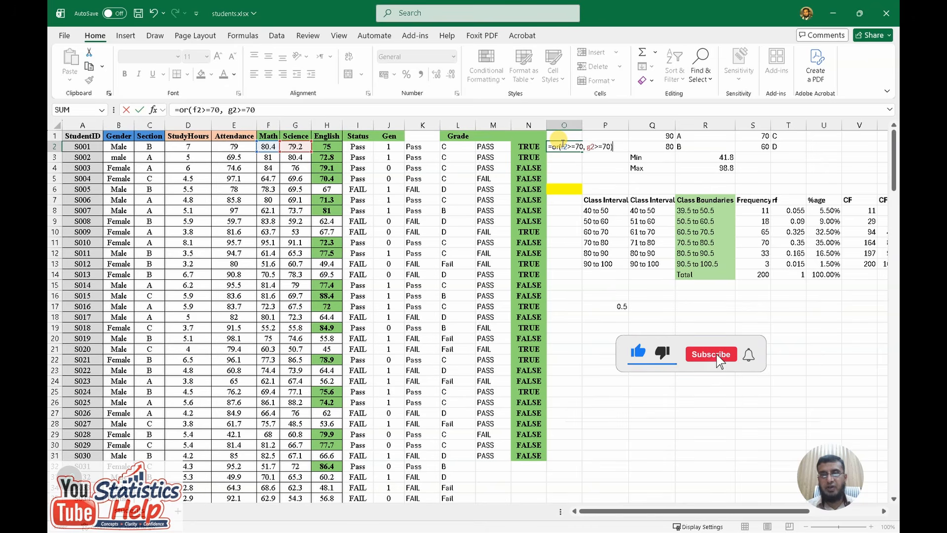
key("ctrl+Return")
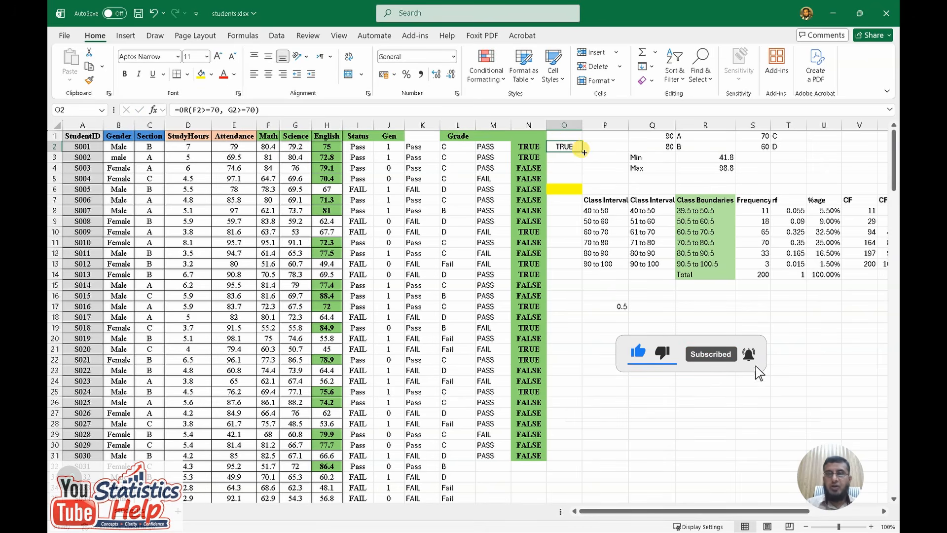
left_click_drag(584, 152, 585, 466)
Compare the AND results in N4 and N5 with the OR results in O4 and O5.
left_click(528, 167)
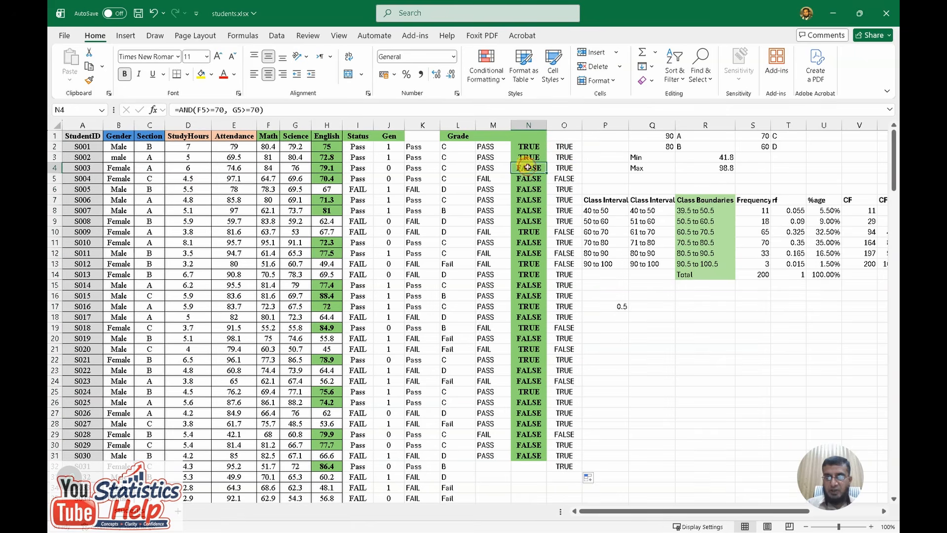
left_click(565, 169)
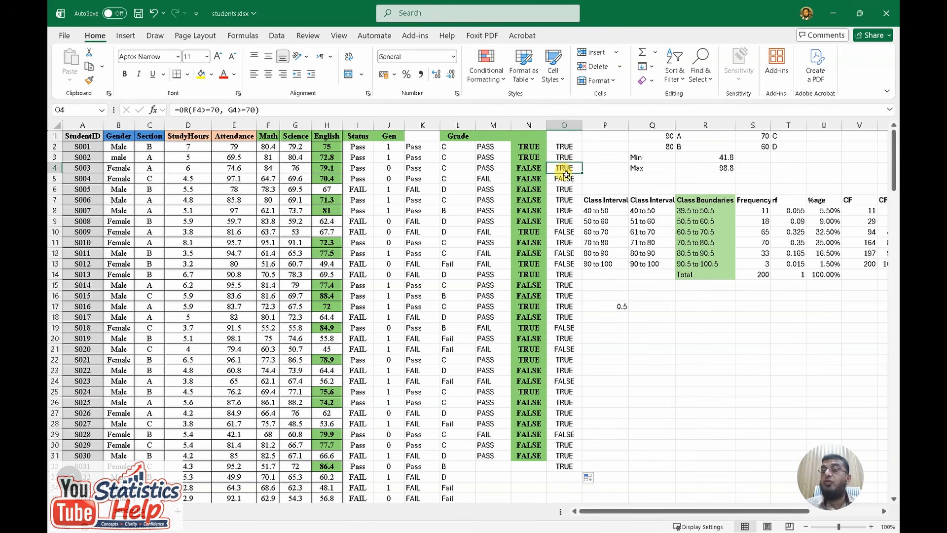
left_click(533, 179)
left_click(561, 179)
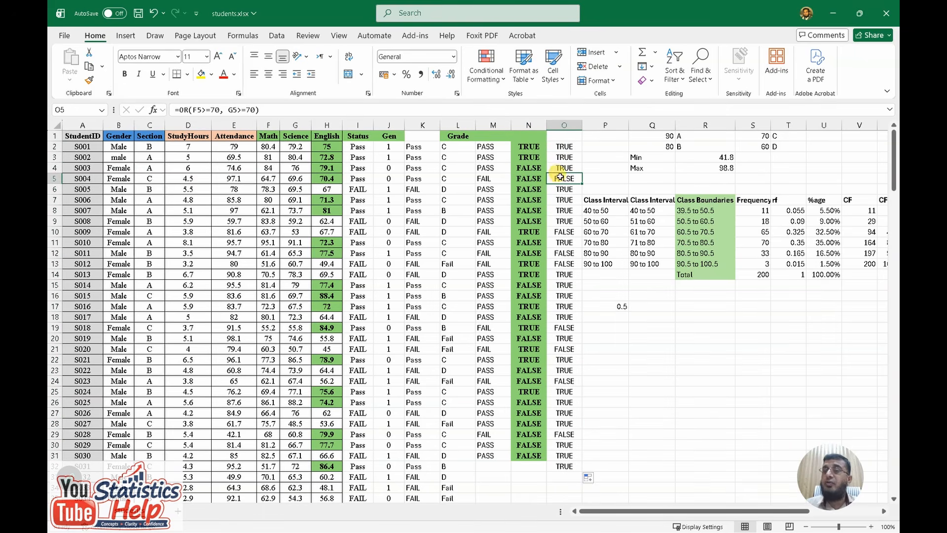
left_click(531, 178)
left_click(559, 179)
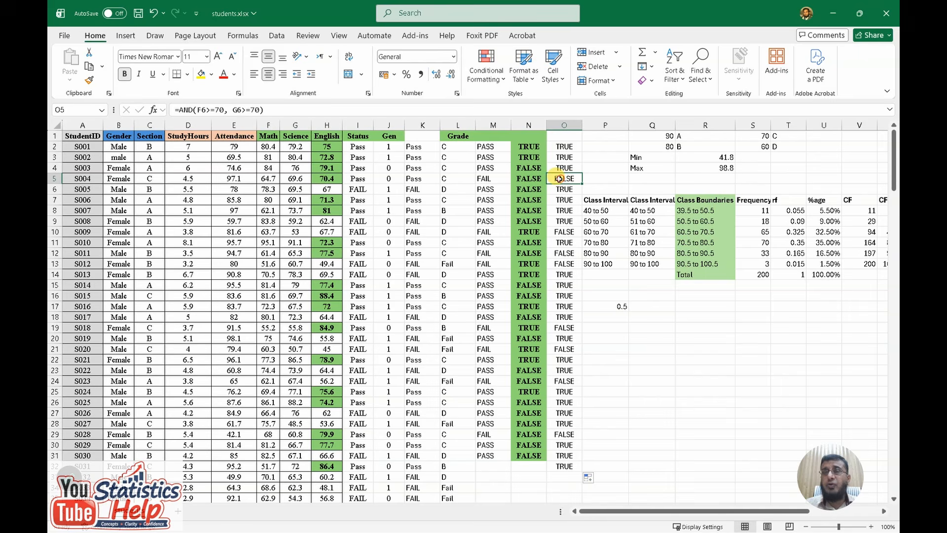
left_click(536, 180)
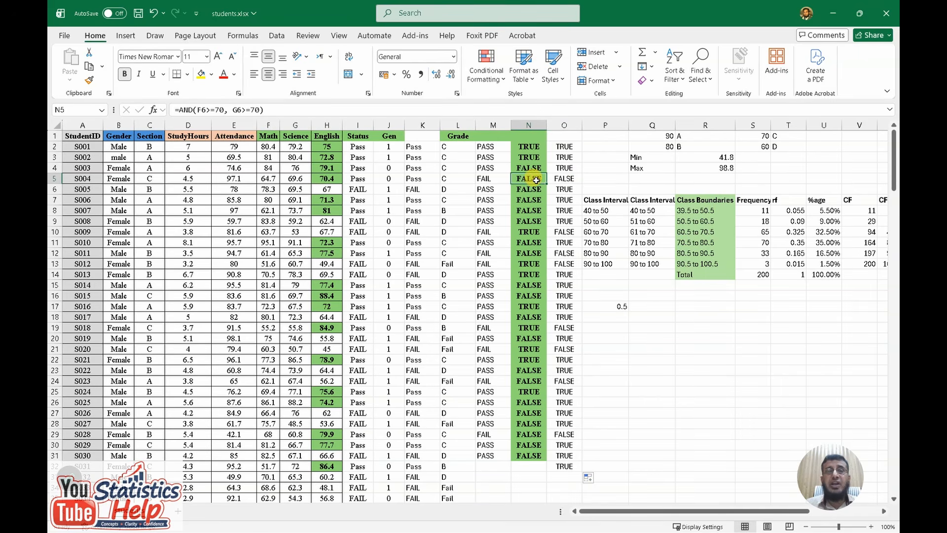
Examine which Math and Science cells N5's AND formula and O5's OR formula refer to.
double_click(536, 180)
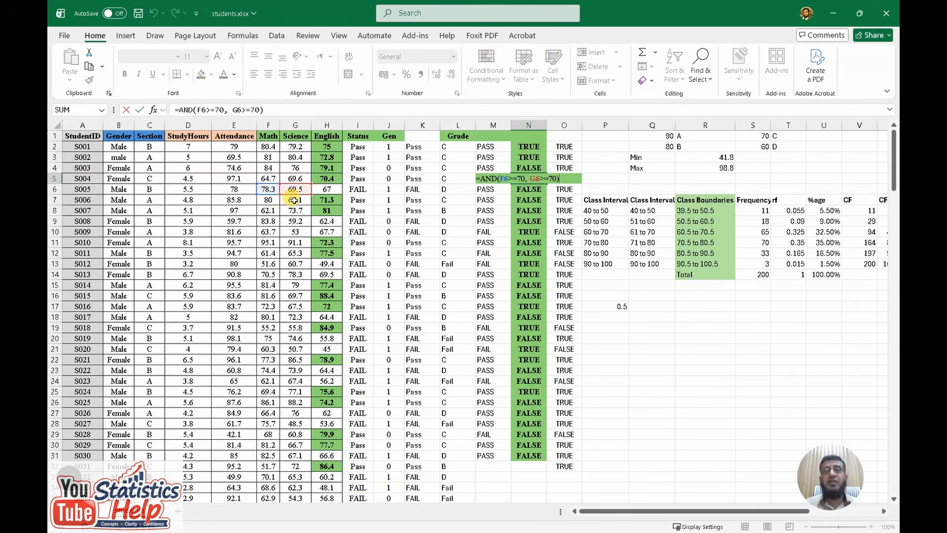
key("Escape")
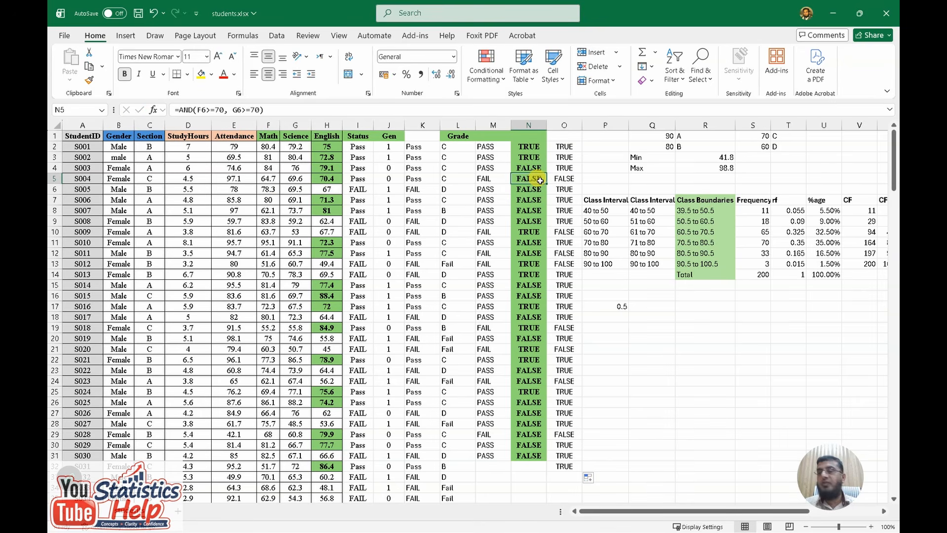
left_click(563, 180)
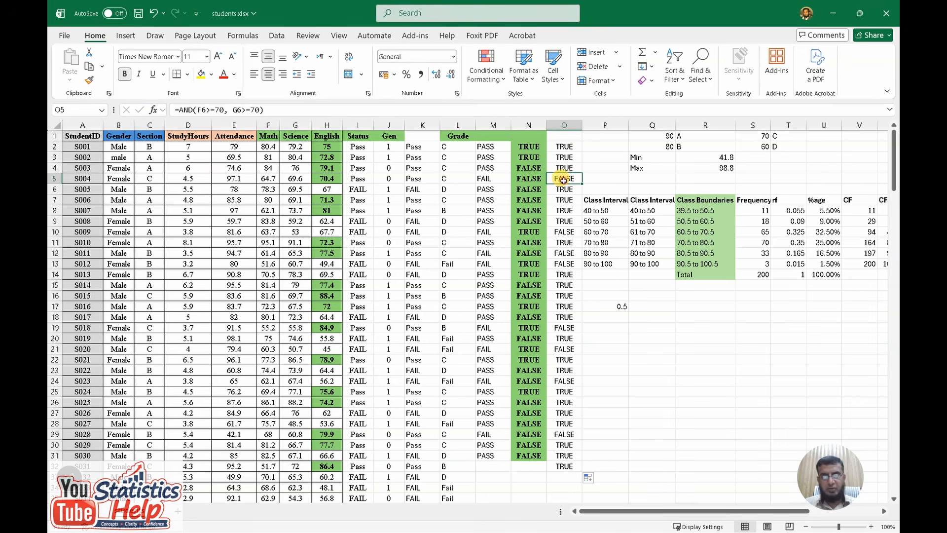
left_click(534, 180)
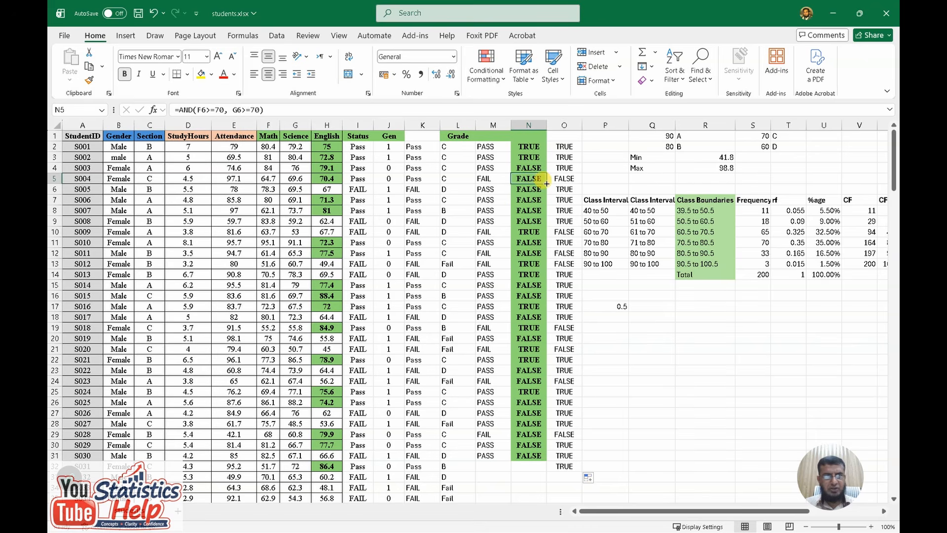
key("F2")
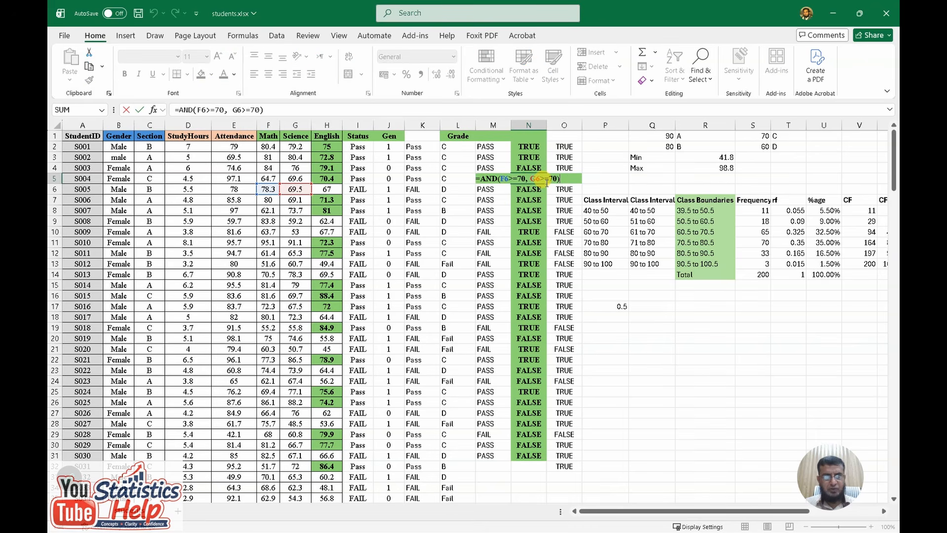
left_click(565, 180)
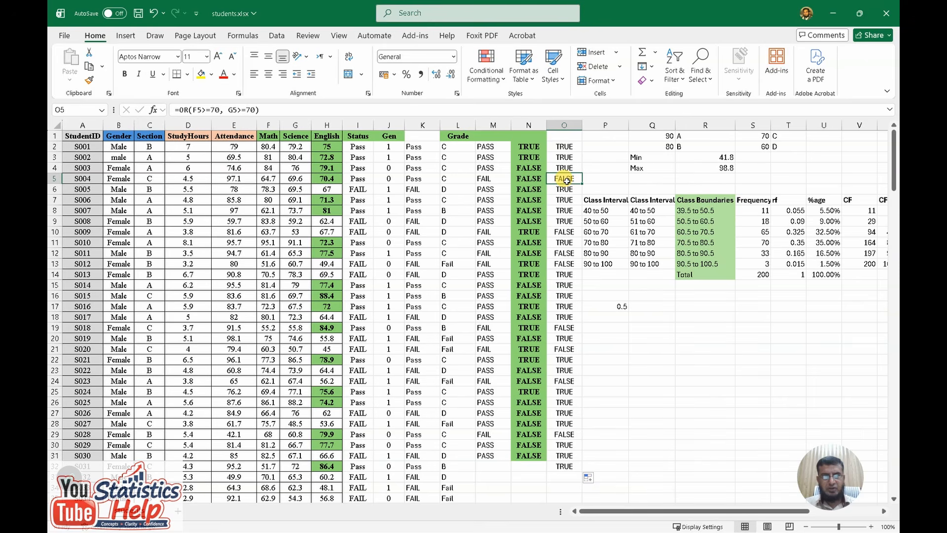
key("F2")
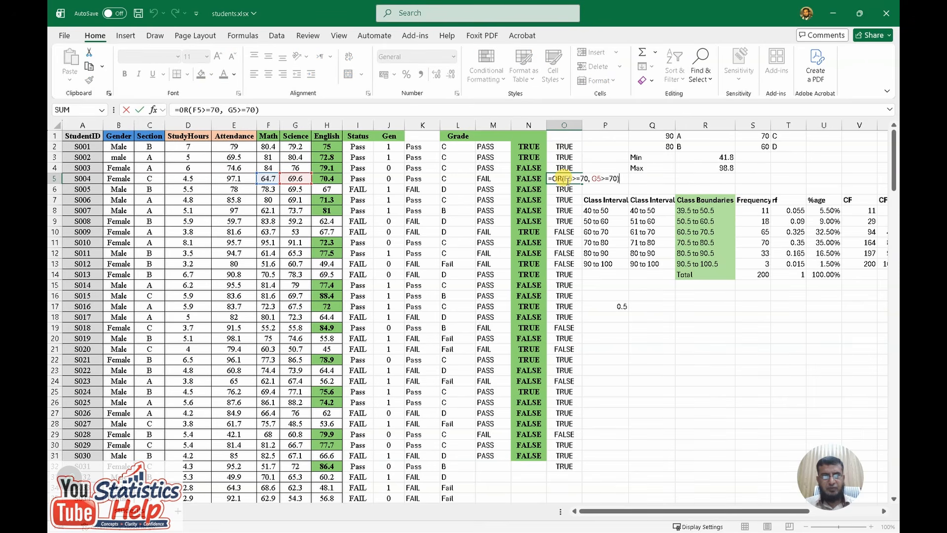
key("Escape")
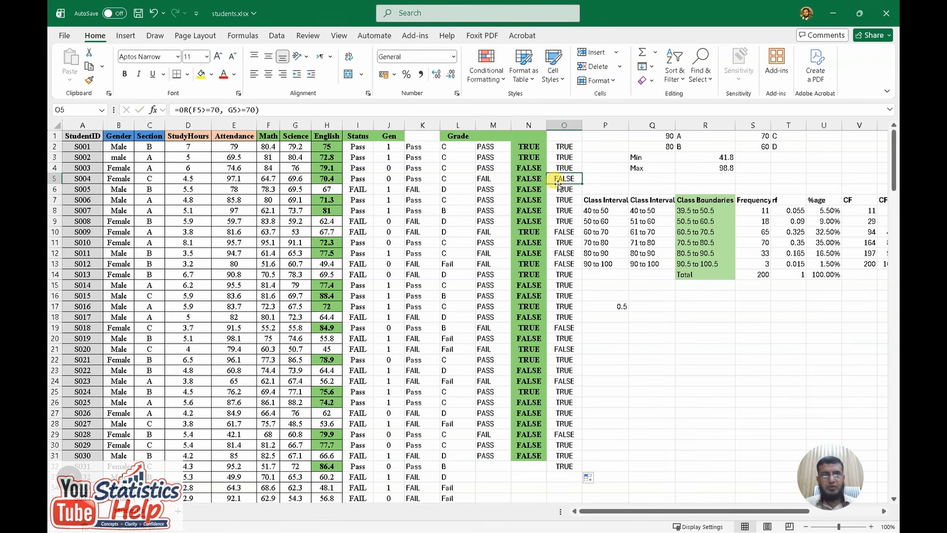
left_click(531, 181)
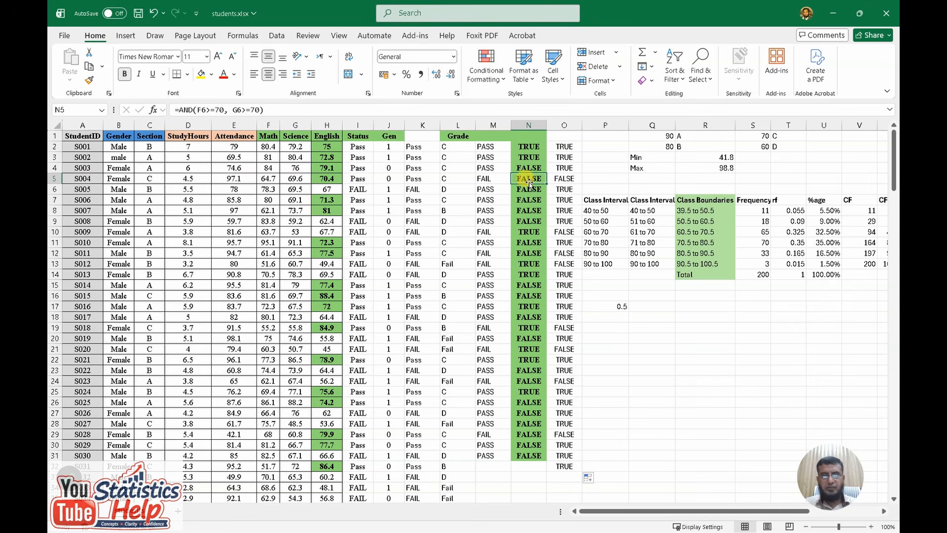
key("F2")
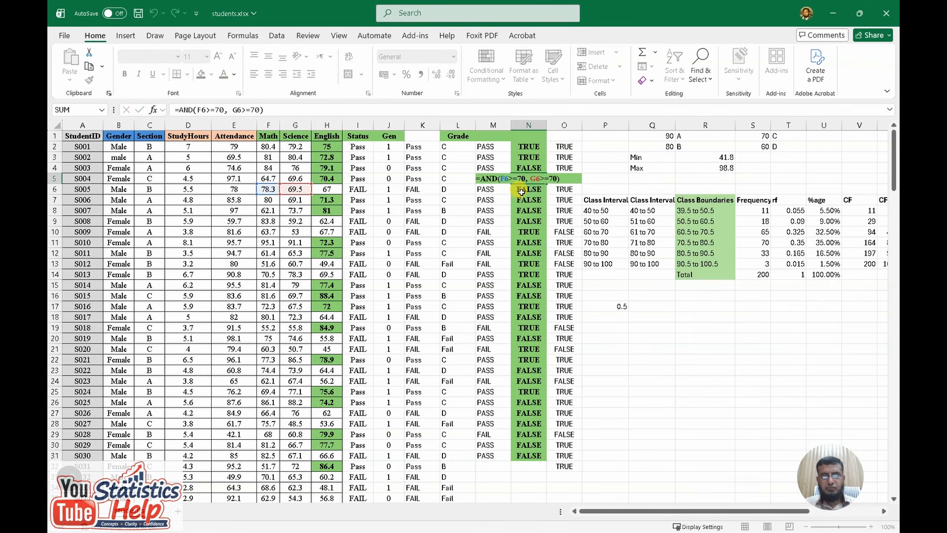
key("Escape")
Correct N2's formula to =AND(F2>=70, G2>=70) and fill it down through N31.
left_click(534, 147)
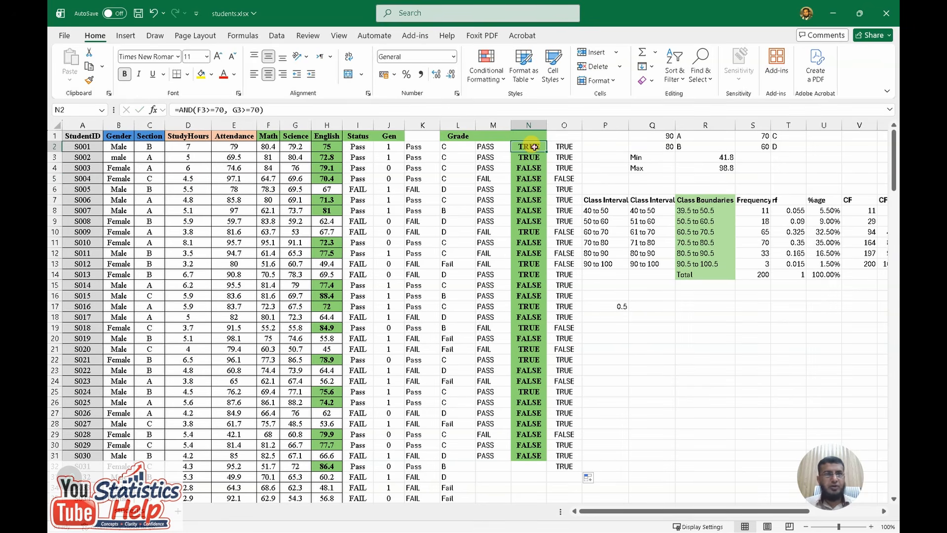
left_click(205, 110)
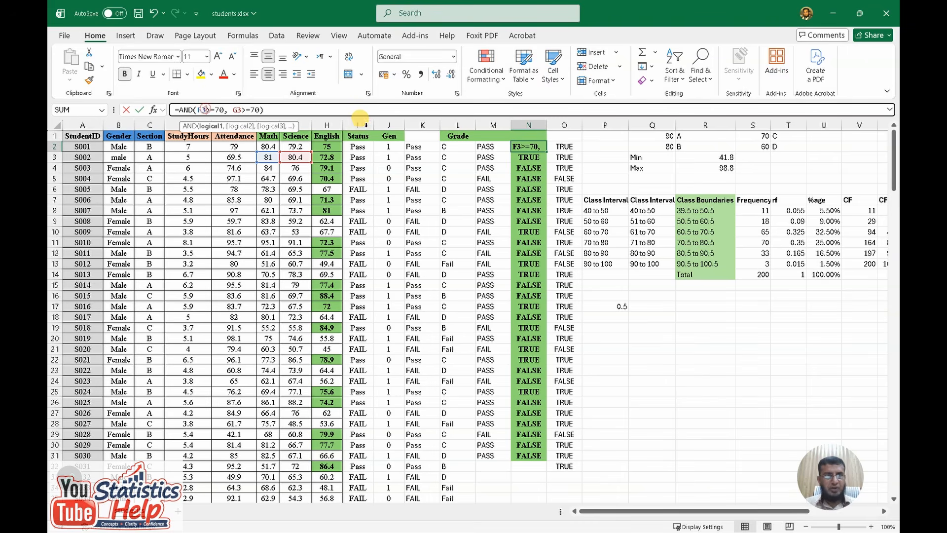
key("BackSpace")
type("2")
key("ctrl+Right")
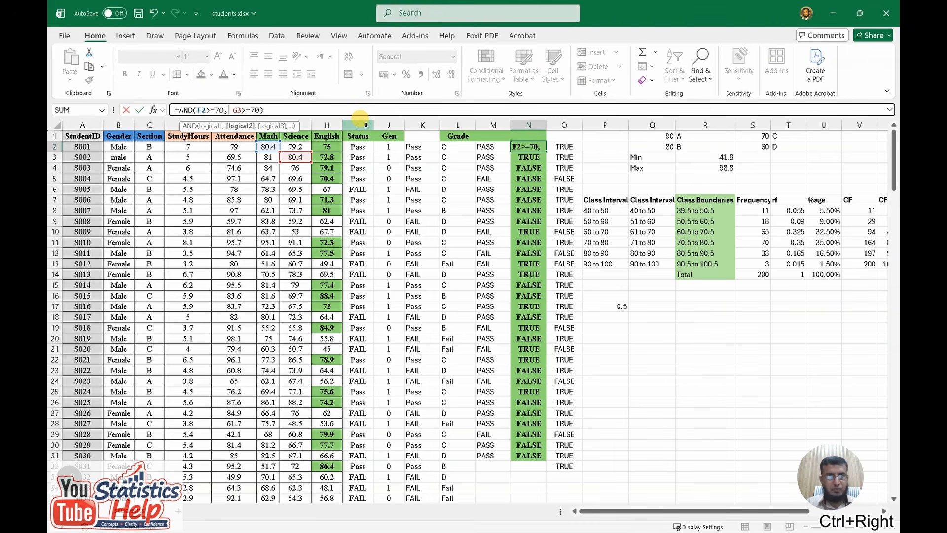
key("BackSpace")
type("2")
key("Return")
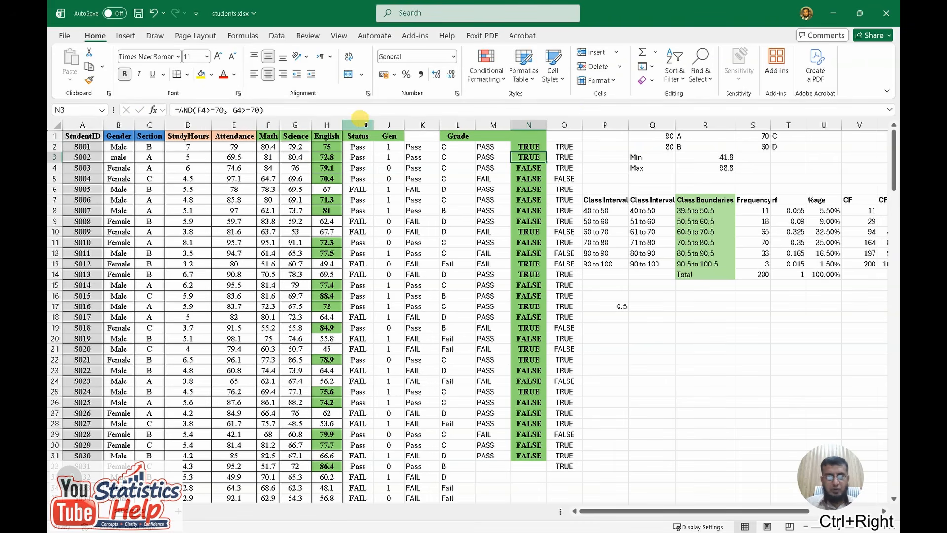
left_click(524, 146)
double_click(546, 151)
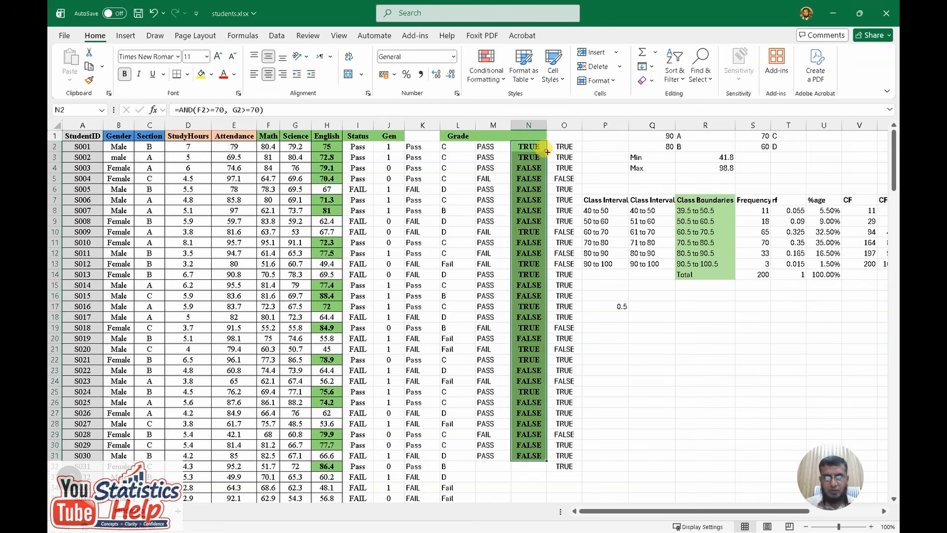
Compare the corrected AND results in N2:N5 with the OR results in O2:O5.
left_click(533, 162)
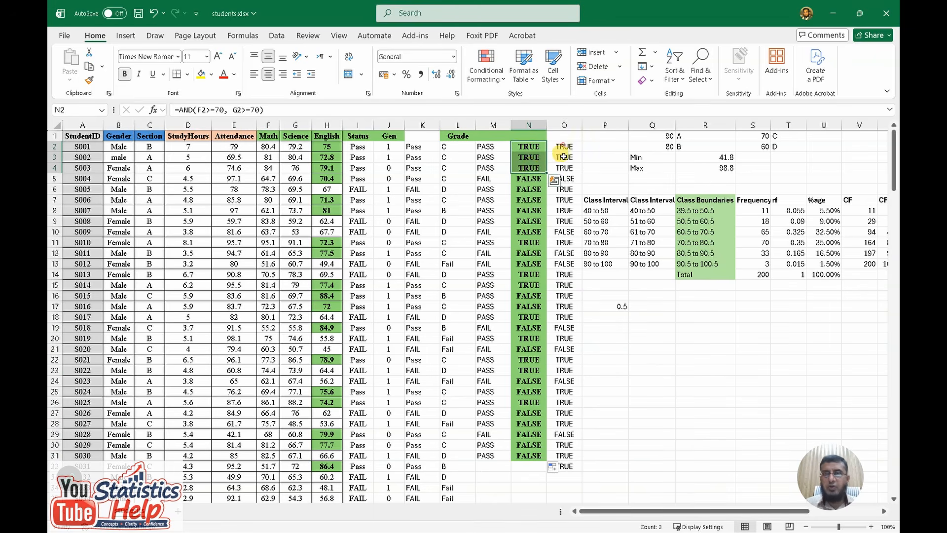
left_click_drag(562, 147, 565, 169)
left_click(535, 180)
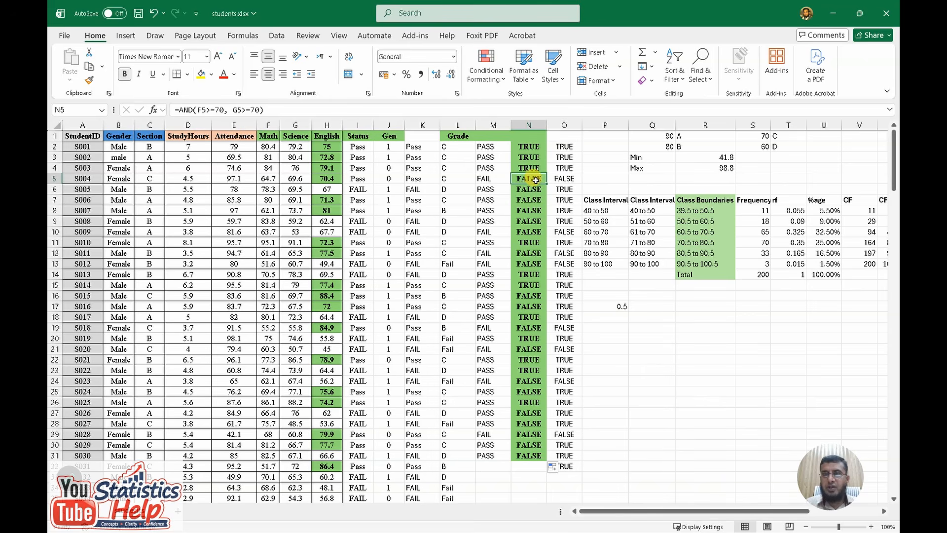
left_click(562, 179)
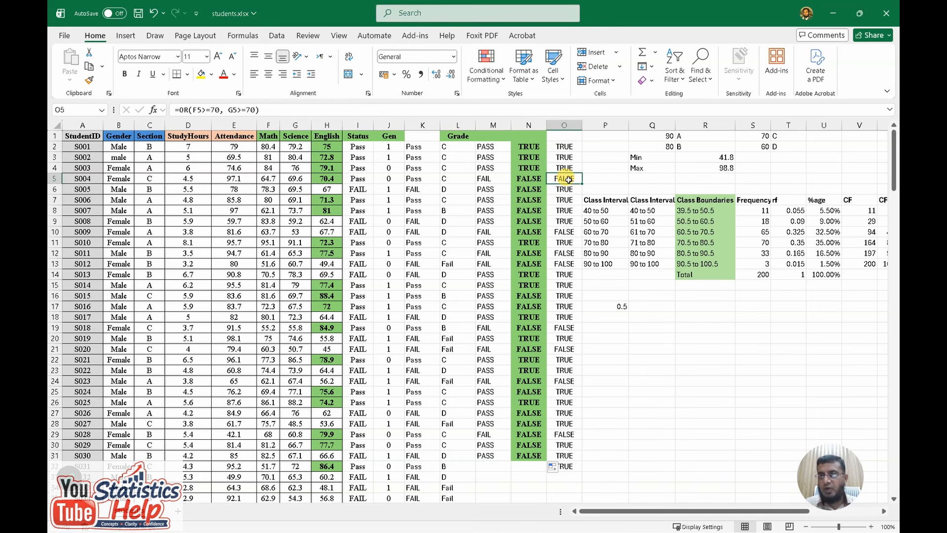
Colour N6's AND result red and compare its logical test with the OR test in O6.
left_click(540, 189)
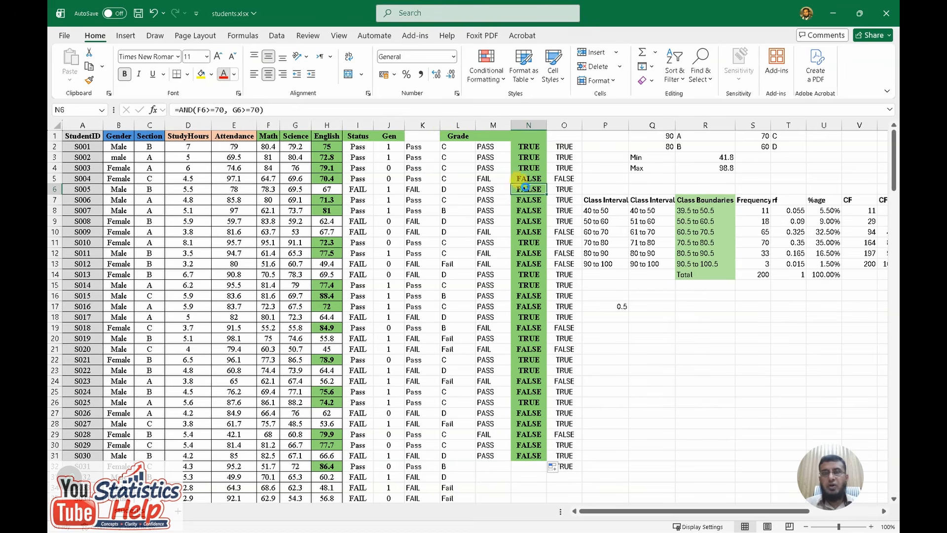
left_click(529, 190)
left_click(566, 189)
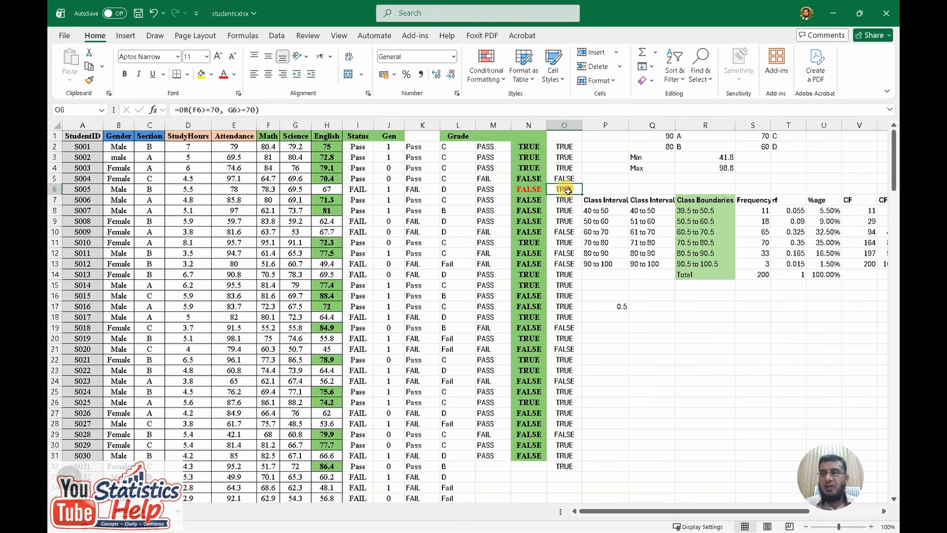
left_click(534, 190)
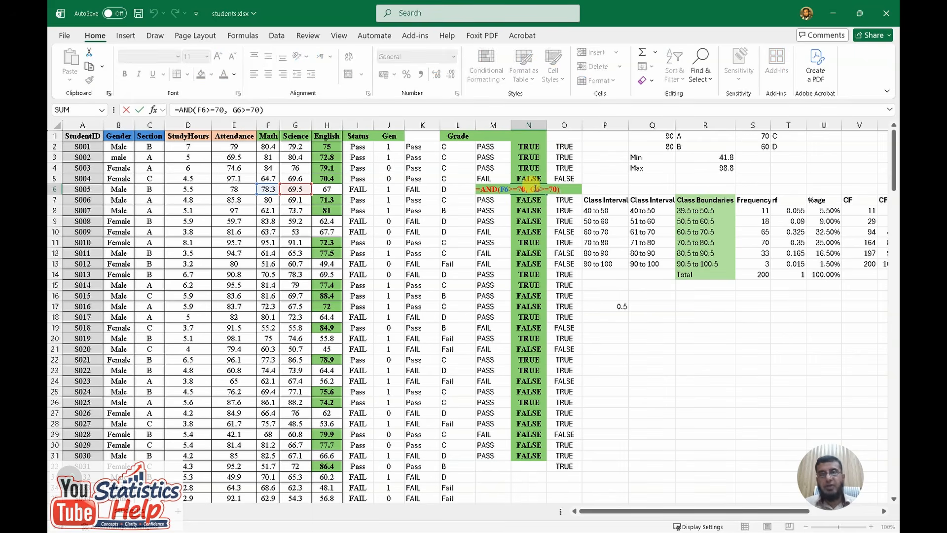
left_click(565, 190)
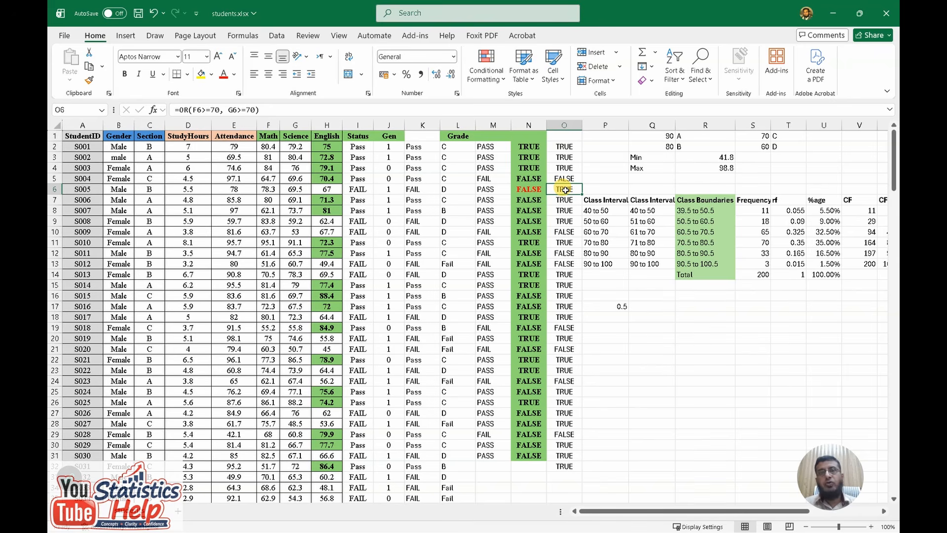